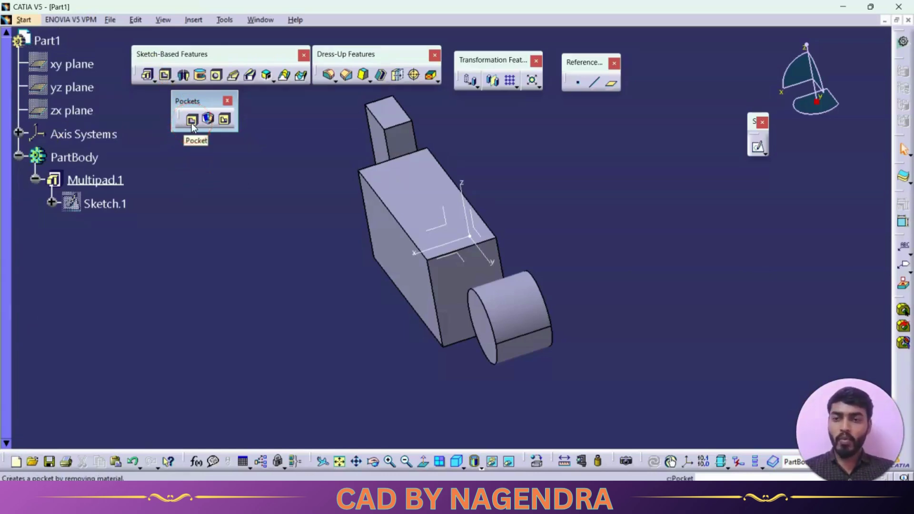
# Delete the Multipad.1 feature from the part body while keeping its sketch
pyautogui.moveTo(285, 218); pyautogui.dragTo(316, 215, button='middle')
pyautogui.rightClick(110, 178)
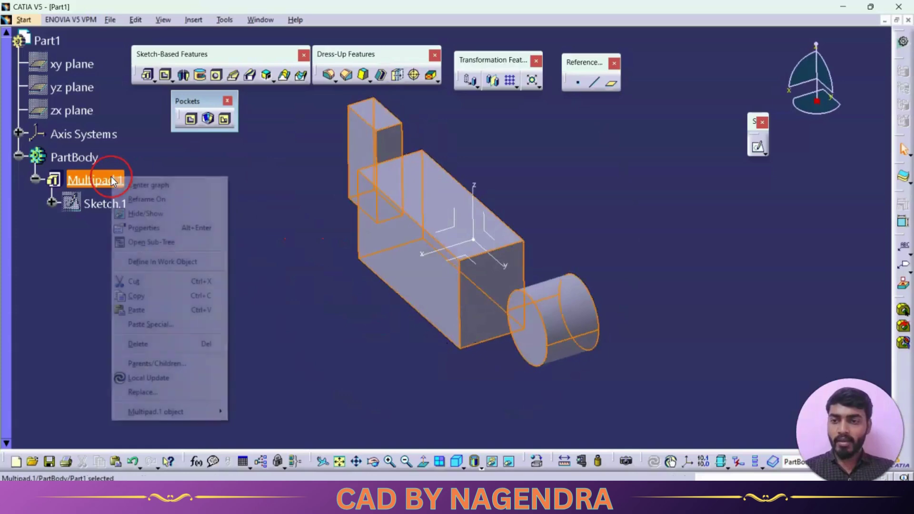
pyautogui.click(161, 338)
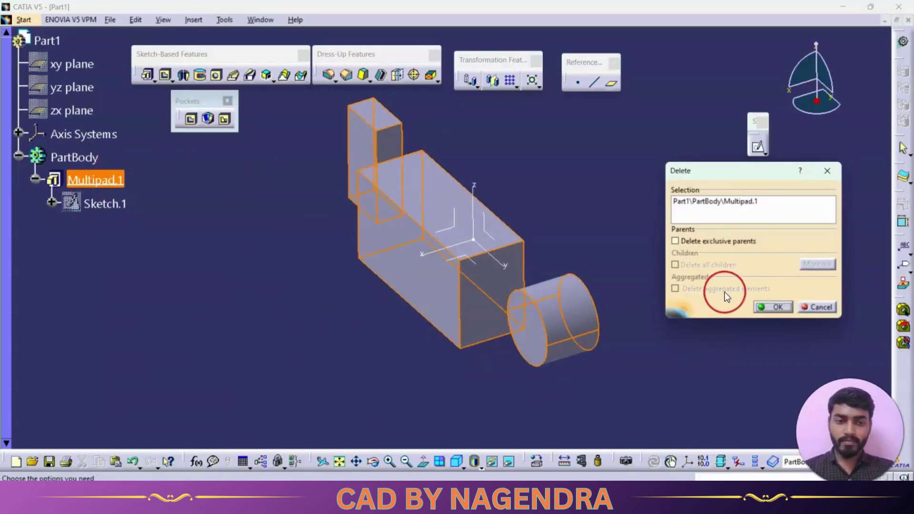
pyautogui.click(761, 306)
pyautogui.click(345, 317)
# Edit Sketch.1 to remove the circle and the small side rectangle, keeping only the central rectangle, and exit the sketch
pyautogui.click(85, 183)
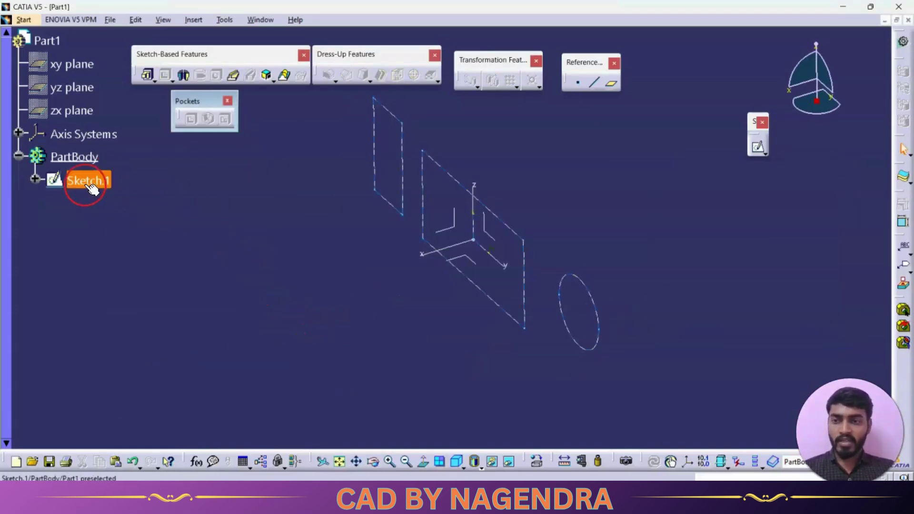
pyautogui.doubleClick(85, 184)
pyautogui.click(702, 229)
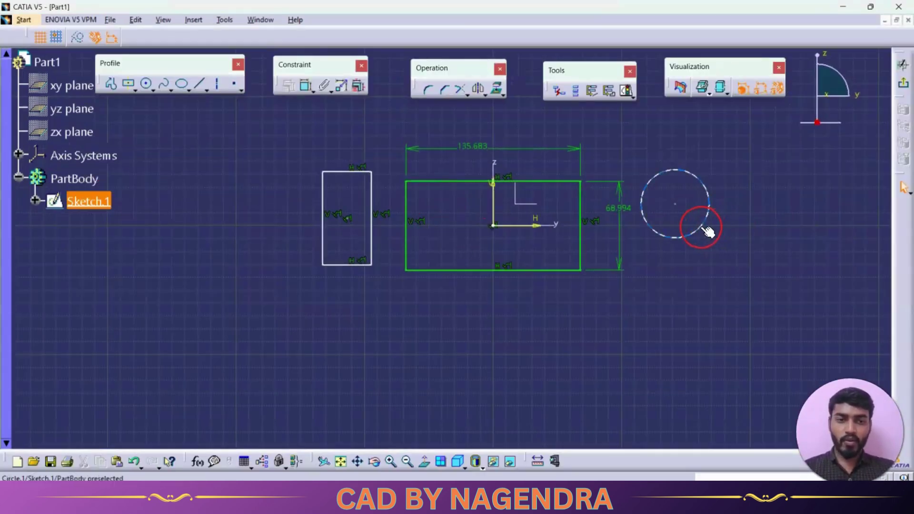
pyautogui.press('Delete')
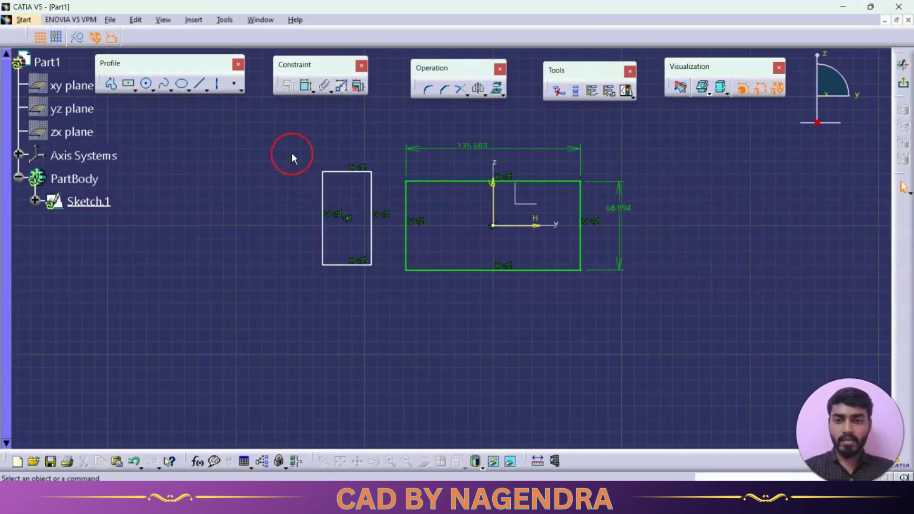
pyautogui.moveTo(292, 155); pyautogui.dragTo(392, 289)
pyautogui.press('Delete')
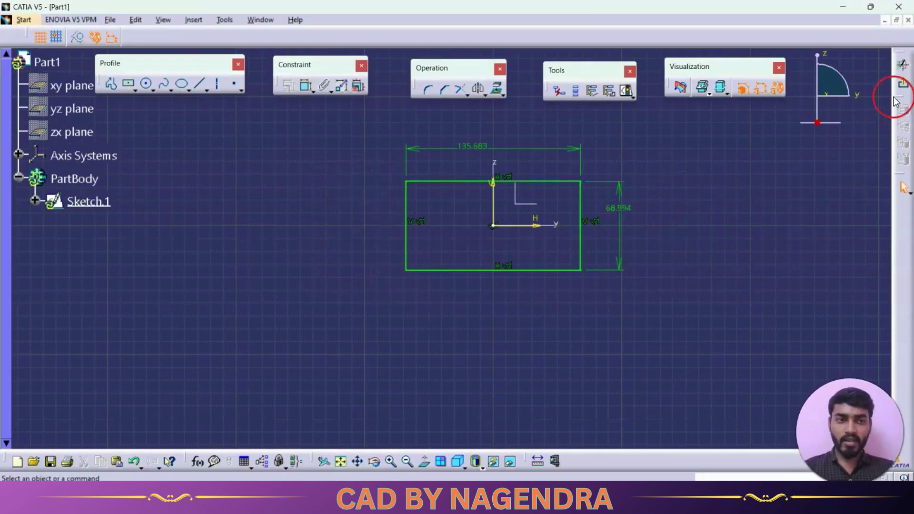
pyautogui.click(902, 85)
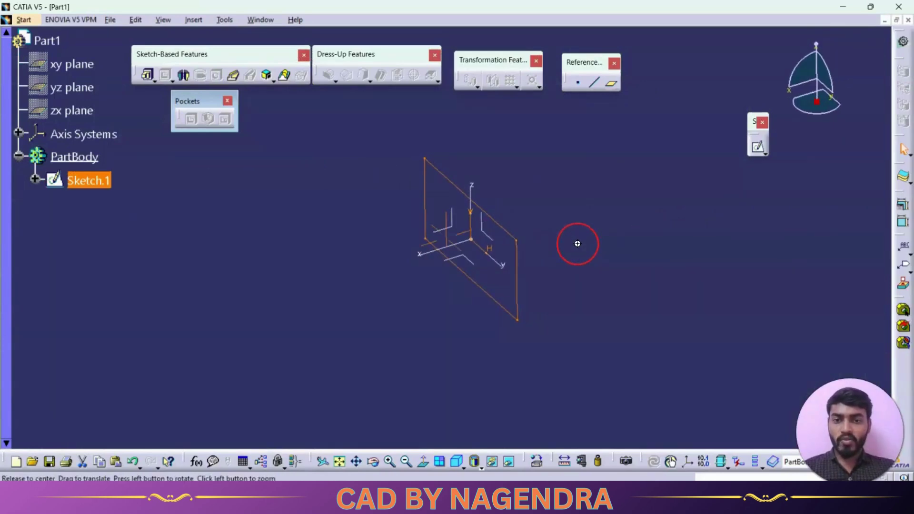
# Extrude the rectangle of Sketch.1 into a 50 mm long pad
pyautogui.moveTo(577, 244)
pyautogui.mouseDown(button='middle')
pyautogui.moveTo(595, 225)
pyautogui.moveTo(557, 214)
pyautogui.mouseUp(button='middle')
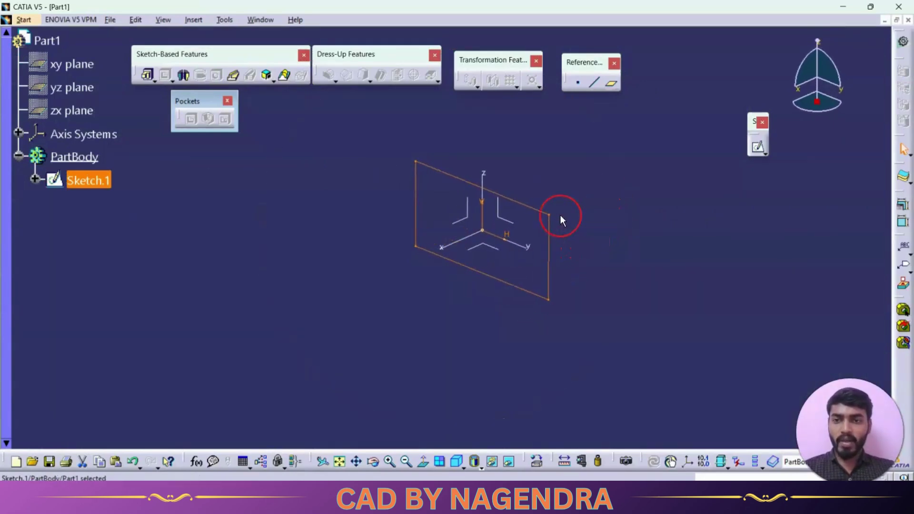
pyautogui.click(148, 76)
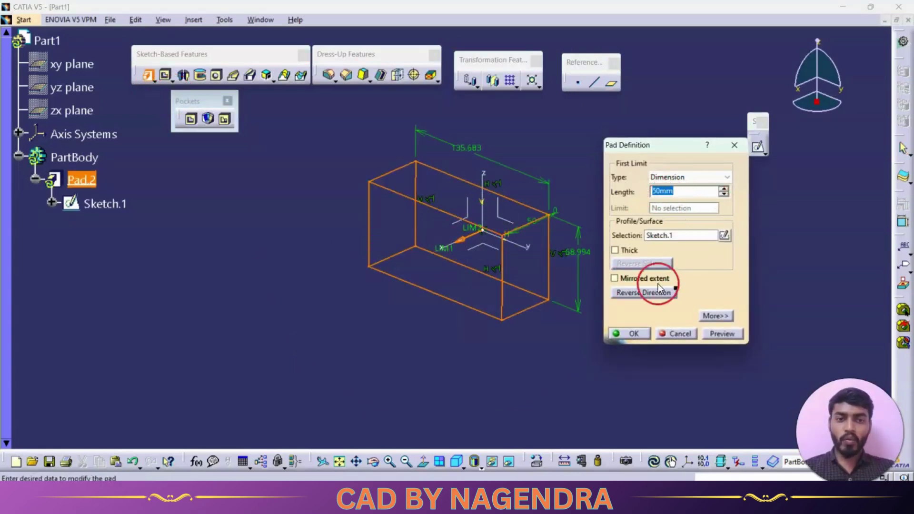
pyautogui.click(638, 333)
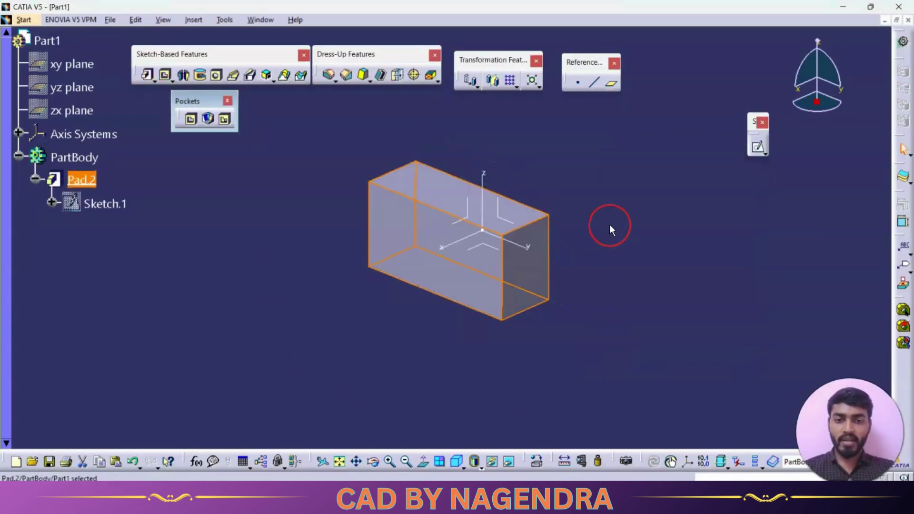
pyautogui.moveTo(609, 224); pyautogui.dragTo(529, 183, button='middle')
pyautogui.moveTo(598, 196); pyautogui.dragTo(610, 208, button='middle')
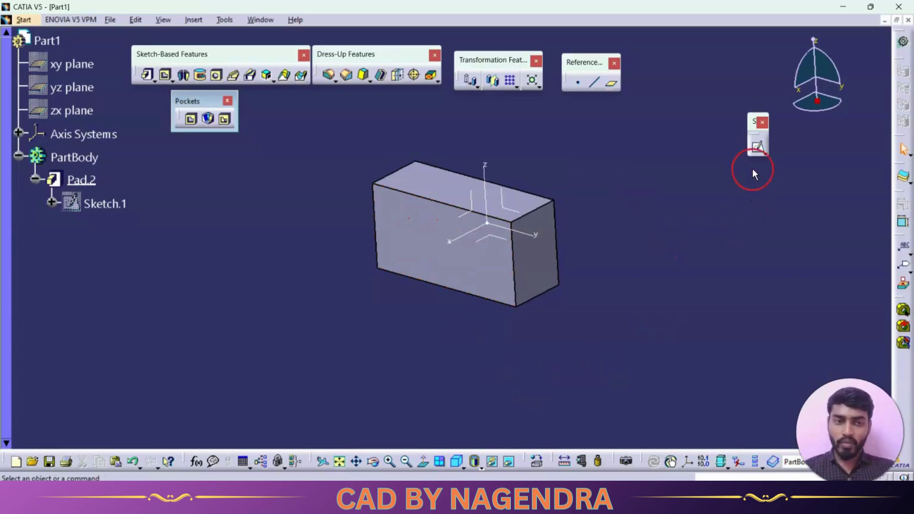
# Sketch a closed irregular four-sided profile on the block's large front face, its lower edge about 65 mm long, and exit the sketch
pyautogui.click(758, 150)
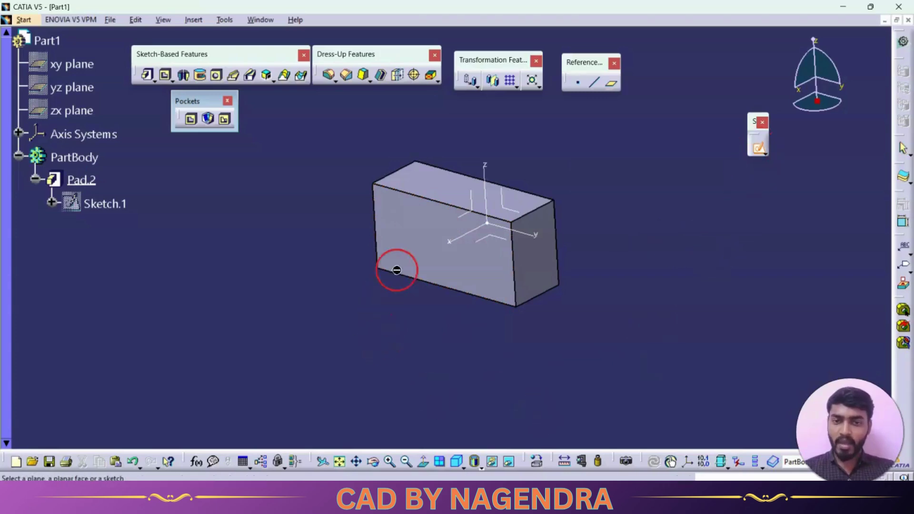
pyautogui.click(428, 248)
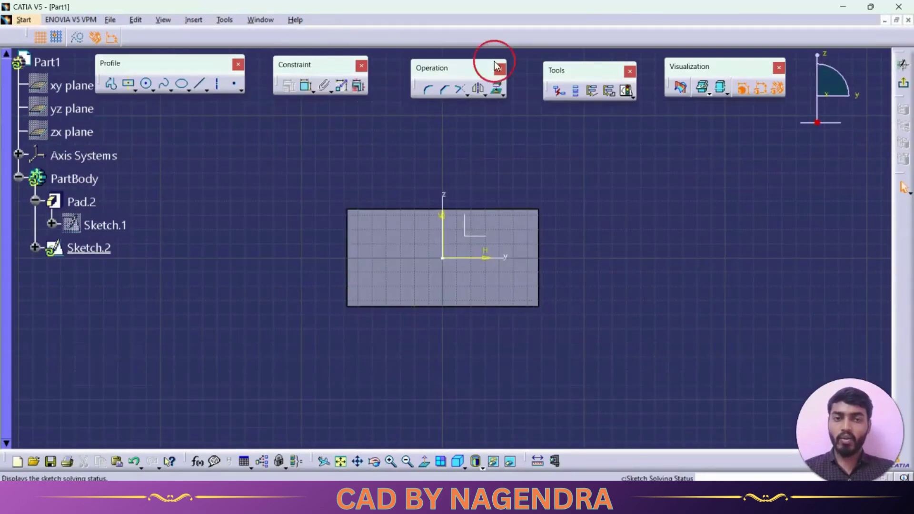
pyautogui.click(113, 86)
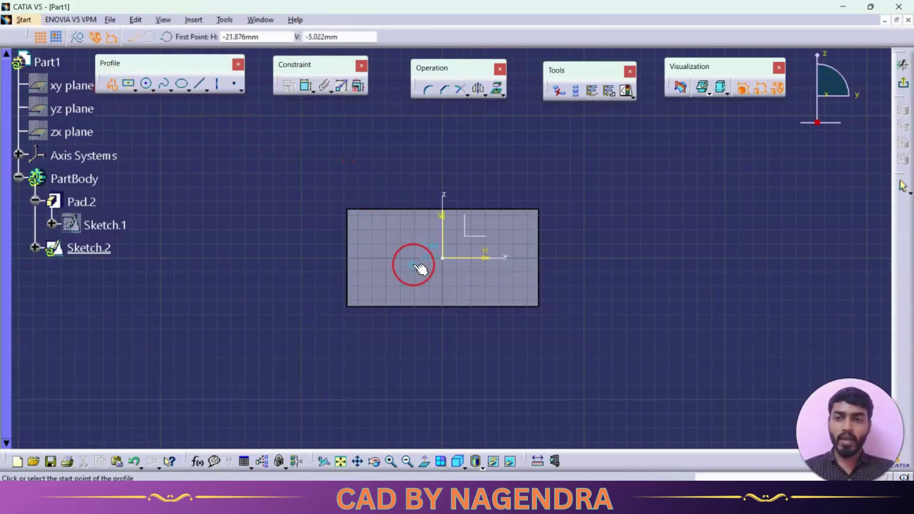
pyautogui.click(403, 239)
pyautogui.click(388, 276)
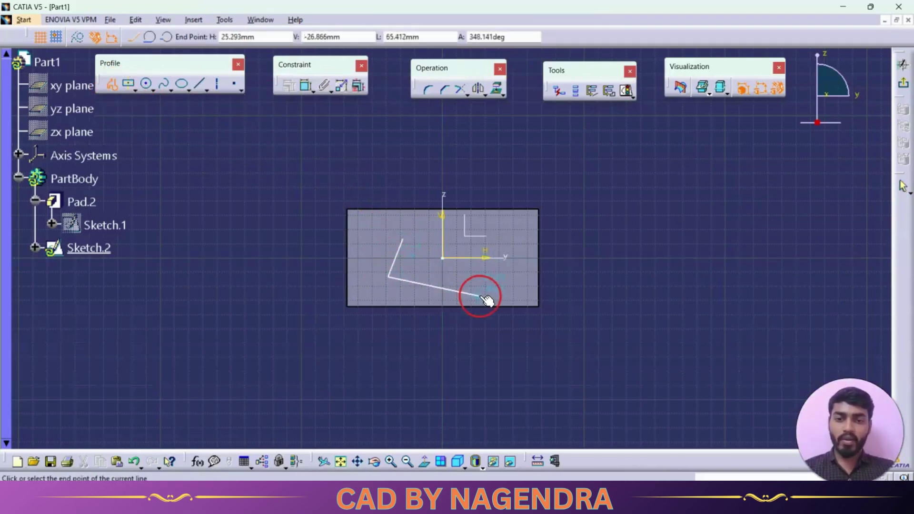
pyautogui.click(479, 295)
pyautogui.click(527, 240)
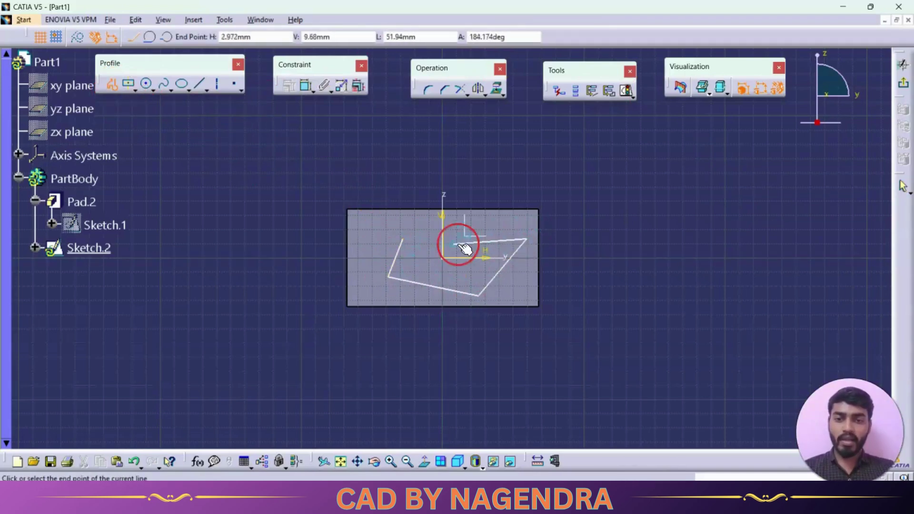
pyautogui.click(402, 240)
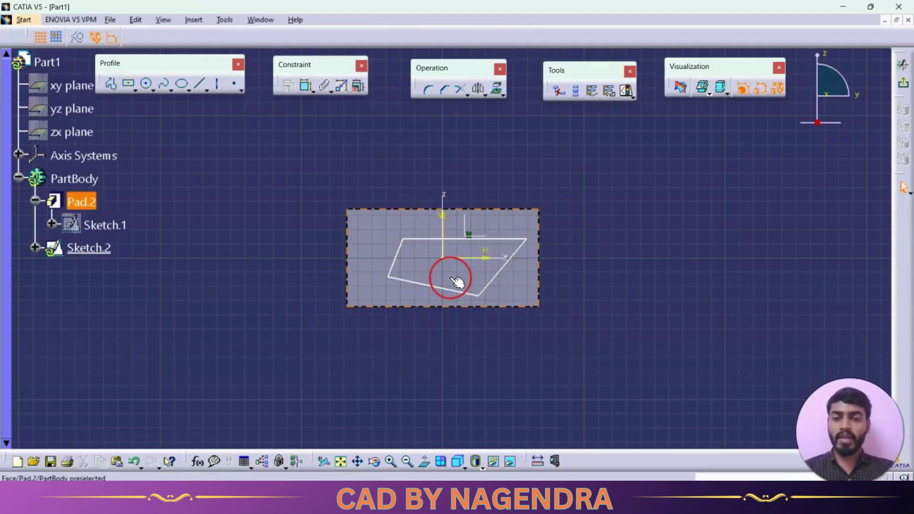
pyautogui.click(905, 90)
# Start a pocket from the four-sided Sketch.2 profile with a depth of 20 mm and preview the cut
pyautogui.moveTo(639, 237)
pyautogui.mouseDown(button='middle')
pyautogui.moveTo(604, 252)
pyautogui.moveTo(636, 261)
pyautogui.moveTo(626, 258)
pyautogui.moveTo(642, 239)
pyautogui.mouseUp(button='middle')
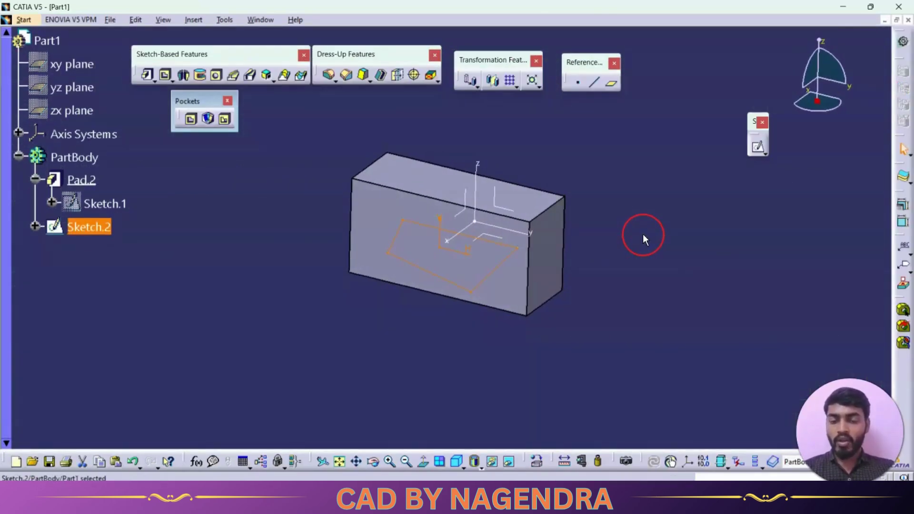
pyautogui.click(189, 122)
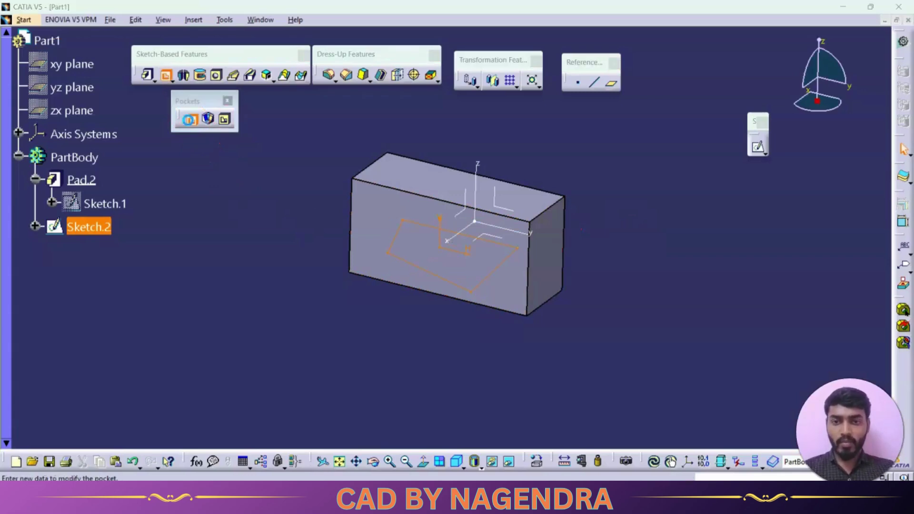
pyautogui.moveTo(535, 313); pyautogui.dragTo(409, 299, button='middle')
pyautogui.doubleClick(697, 191)
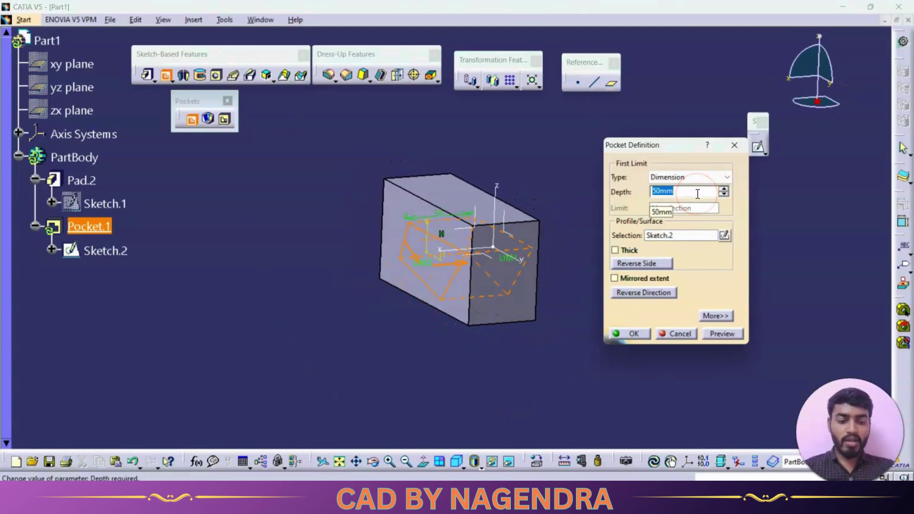
pyautogui.click(725, 333)
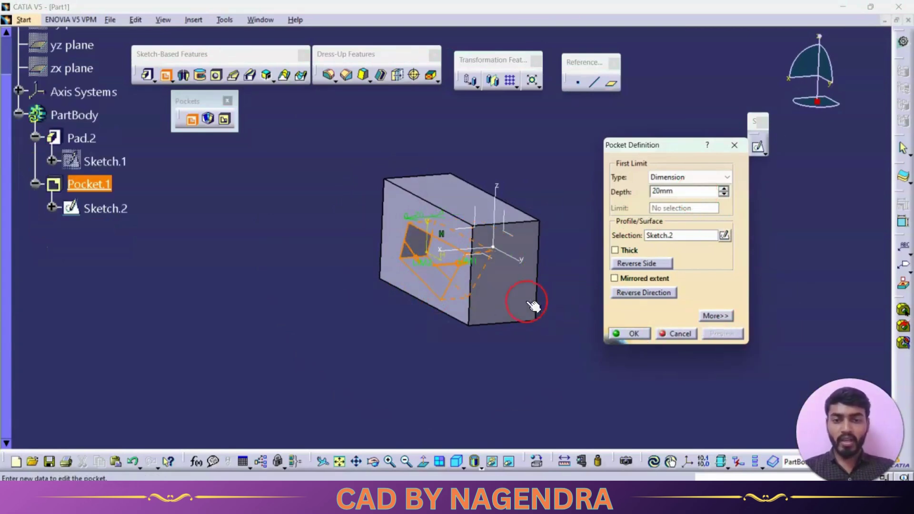
pyautogui.moveTo(527, 302); pyautogui.dragTo(513, 273, button='middle')
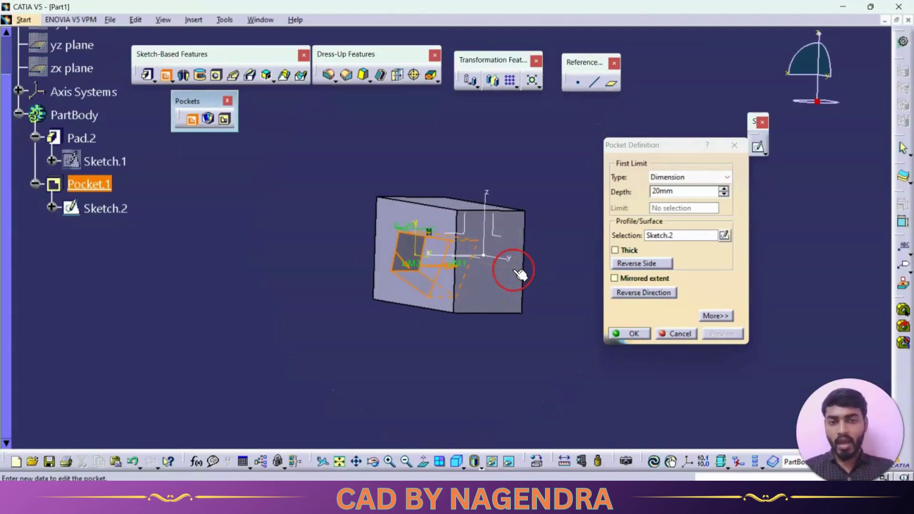
# Set the pocket's first limit type to Up to next and preview the cut through the block
pyautogui.click(670, 178)
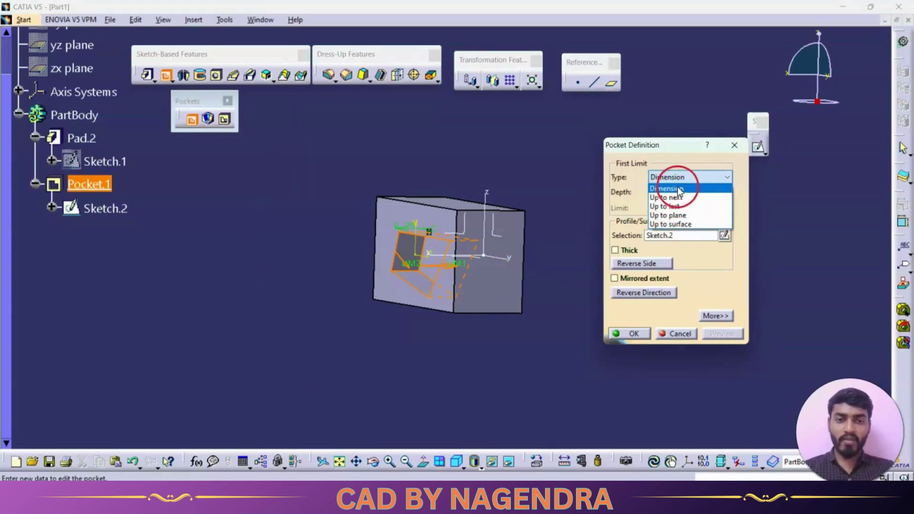
pyautogui.click(664, 197)
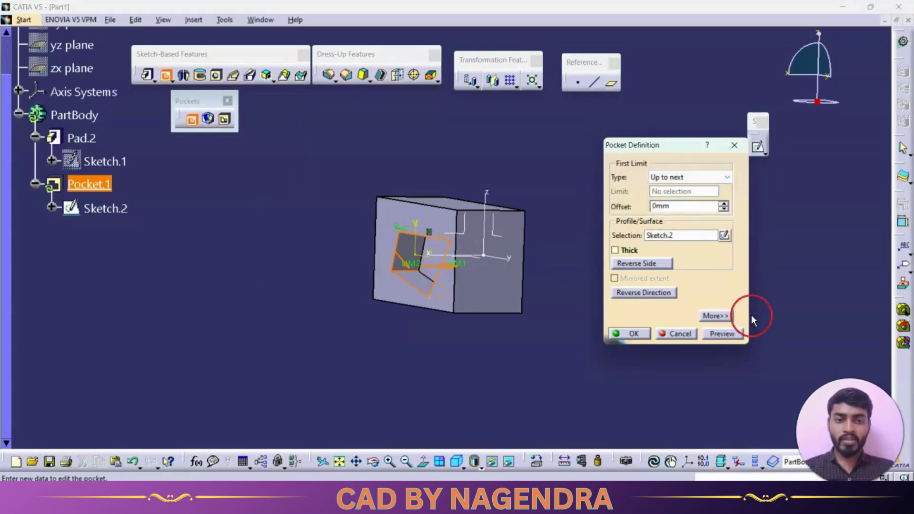
pyautogui.click(723, 334)
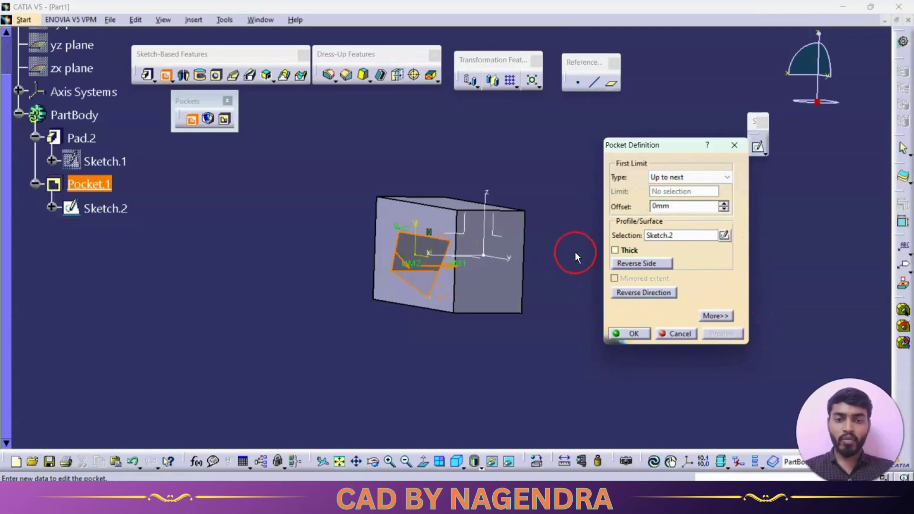
pyautogui.moveTo(574, 253); pyautogui.dragTo(484, 255, button='middle')
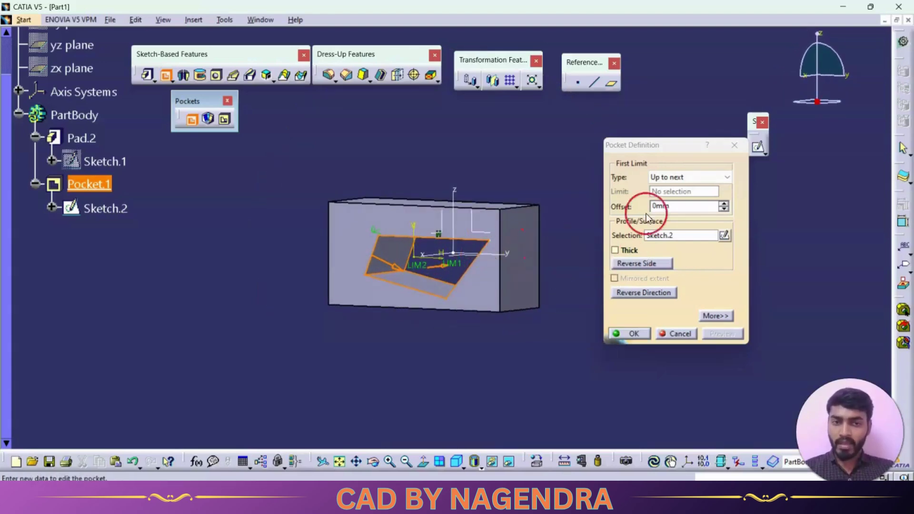
# Switch the pocket's first limit type to Up to last and inspect the previewed cut from several angles
pyautogui.click(685, 178)
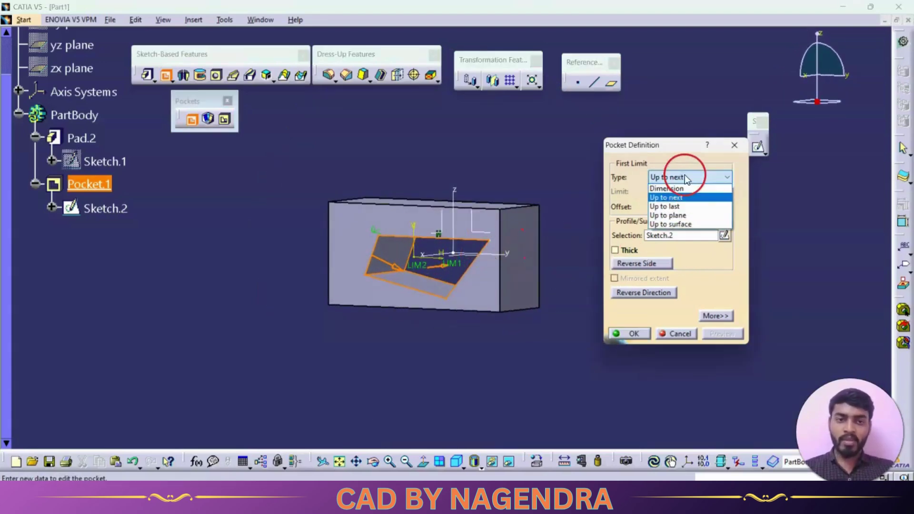
pyautogui.click(686, 204)
pyautogui.click(721, 333)
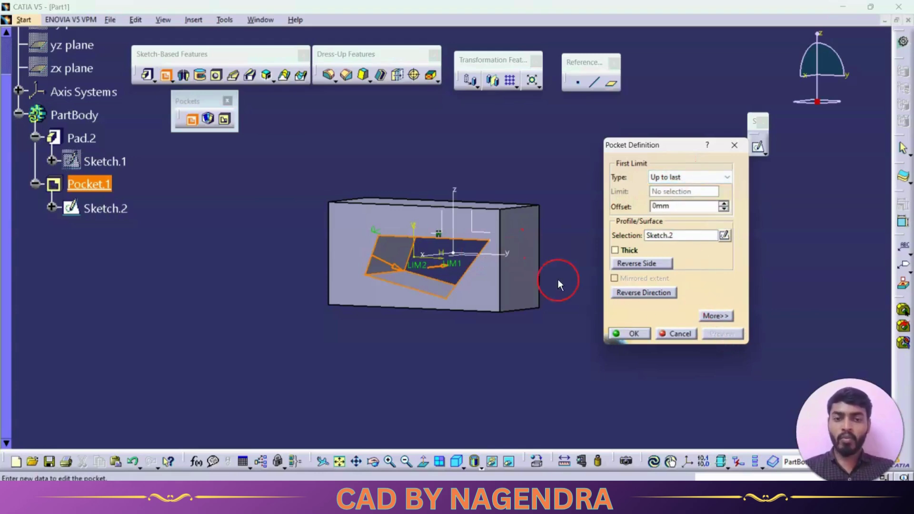
pyautogui.moveTo(557, 280); pyautogui.dragTo(487, 344, button='middle')
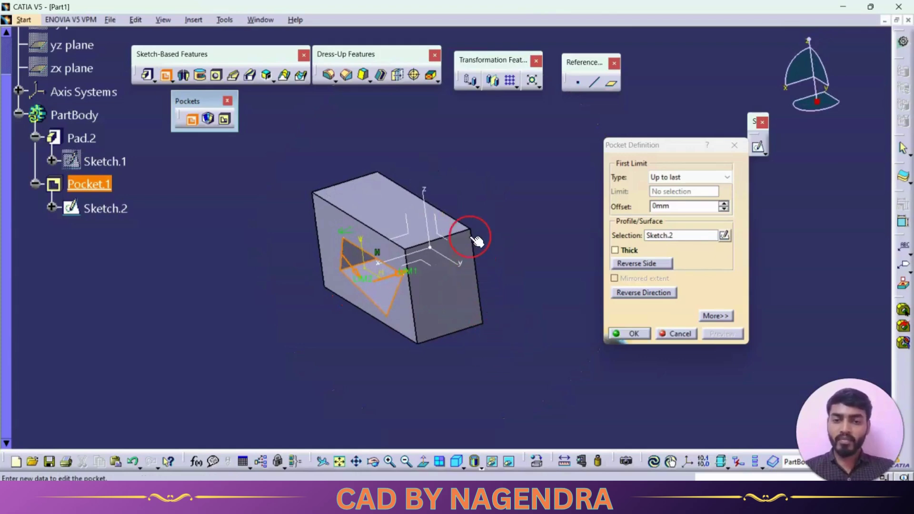
pyautogui.moveTo(481, 247); pyautogui.dragTo(499, 150, button='middle')
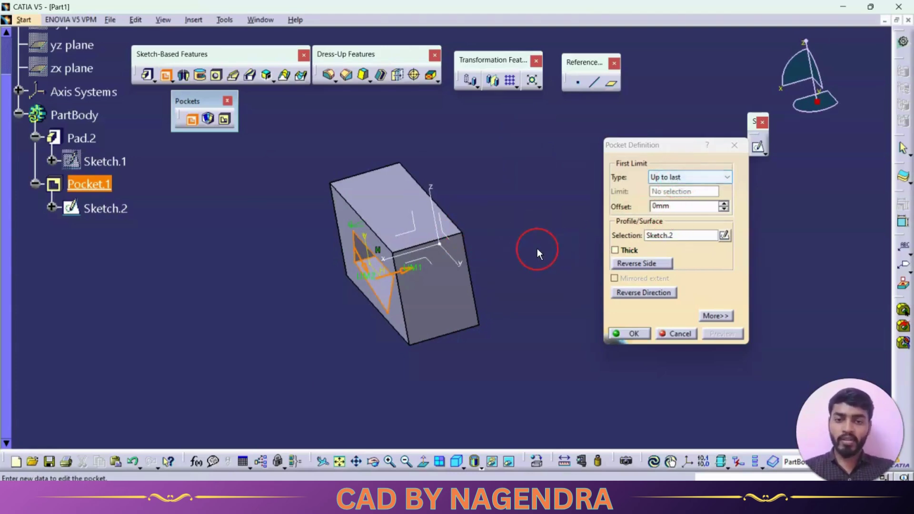
pyautogui.moveTo(537, 248); pyautogui.dragTo(460, 201, button='middle')
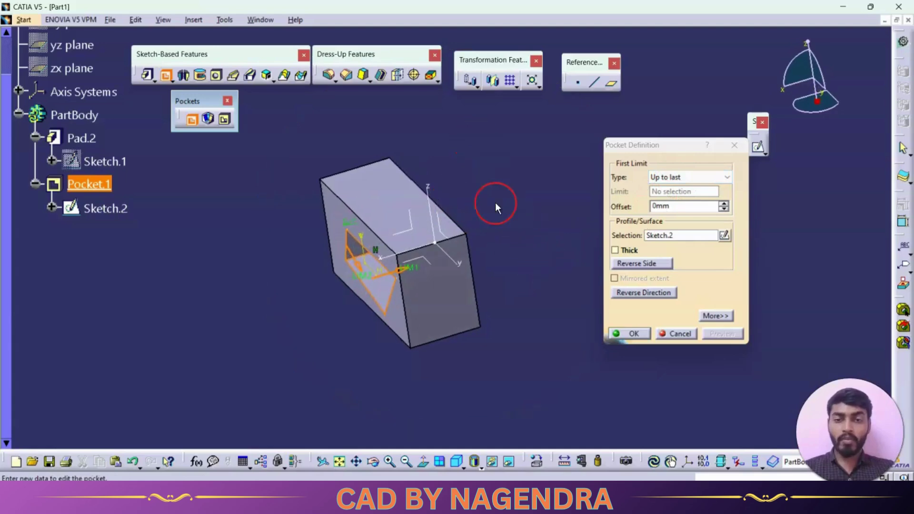
# Set the pocket's first limit type to Up to plane and choose the absolute axis system as the limit
pyautogui.click(675, 176)
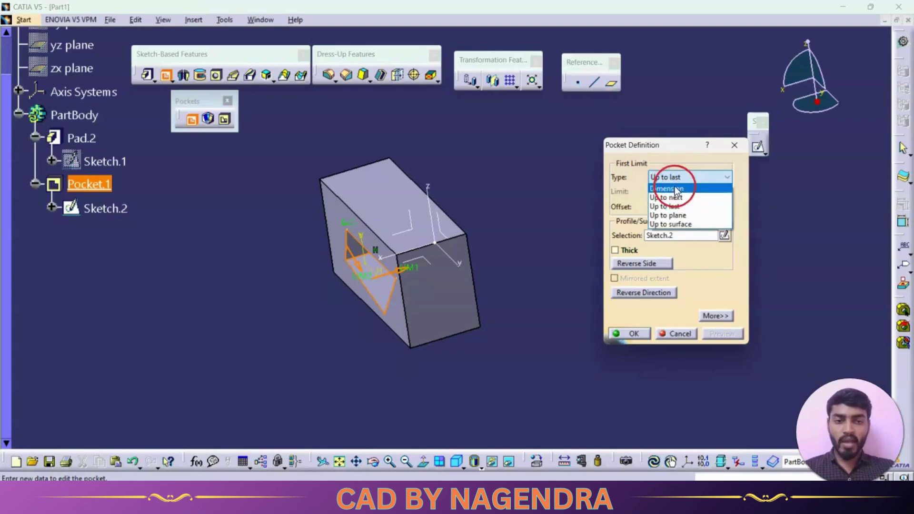
pyautogui.click(673, 215)
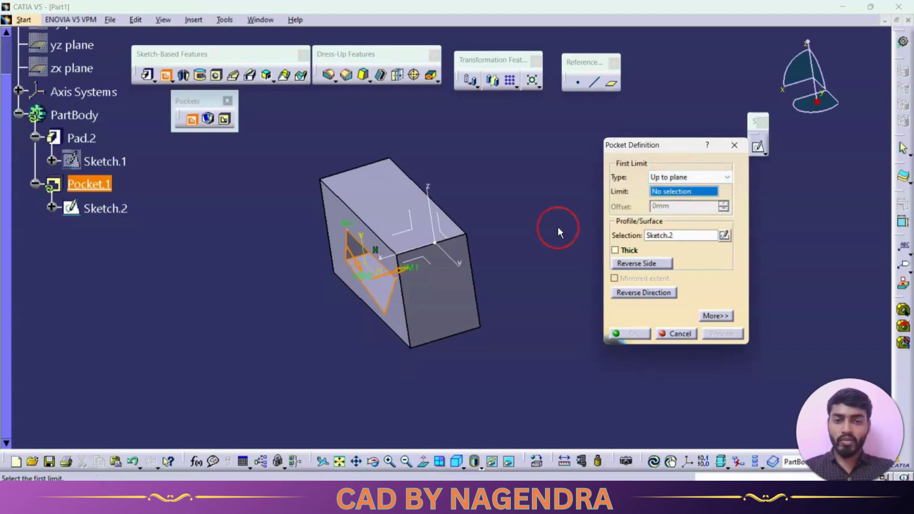
pyautogui.moveTo(495, 233); pyautogui.dragTo(540, 240, button='middle')
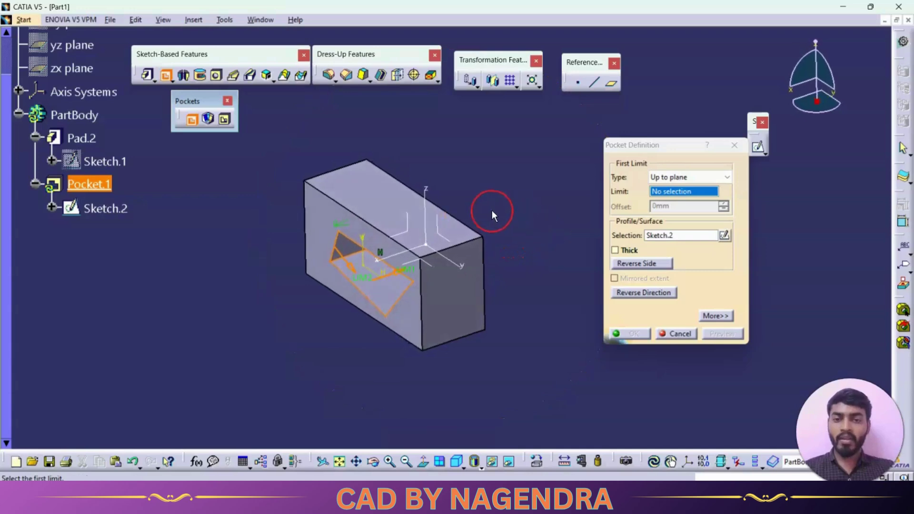
pyautogui.click(446, 237)
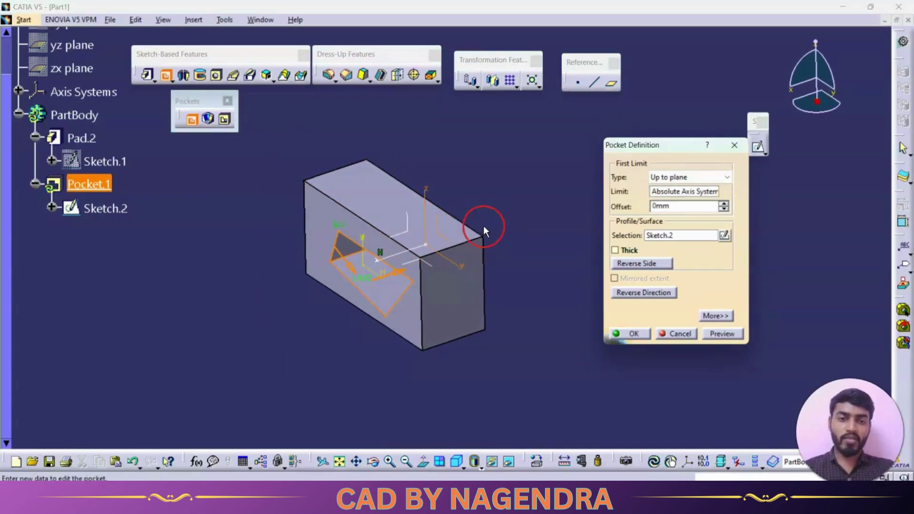
# Switch the pocket's first limit type to Up to surface, choose the block's rear face as the limit and preview the cut
pyautogui.click(676, 179)
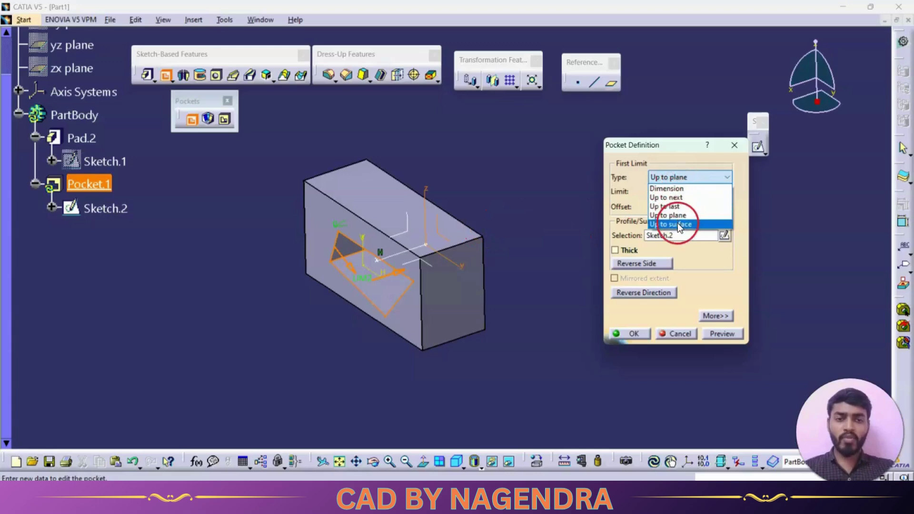
pyautogui.click(678, 222)
pyautogui.moveTo(580, 253); pyautogui.dragTo(478, 312, button='middle')
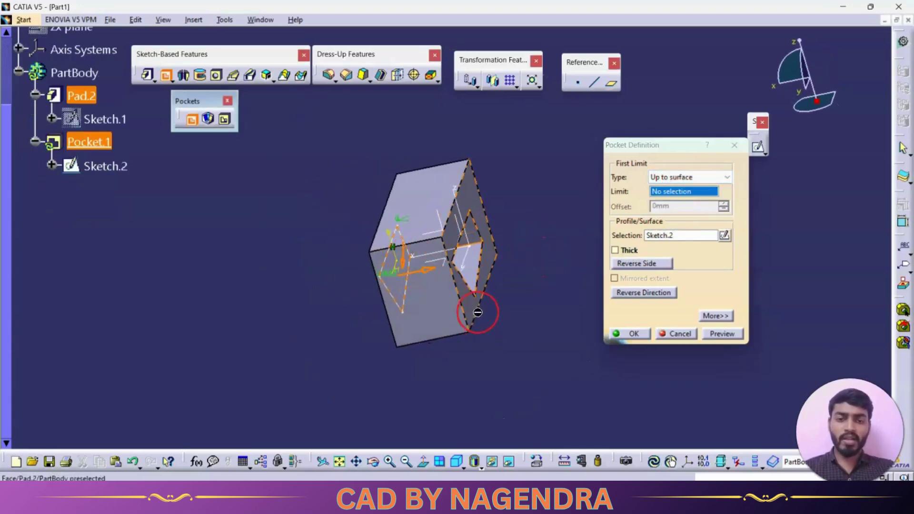
pyautogui.click(475, 312)
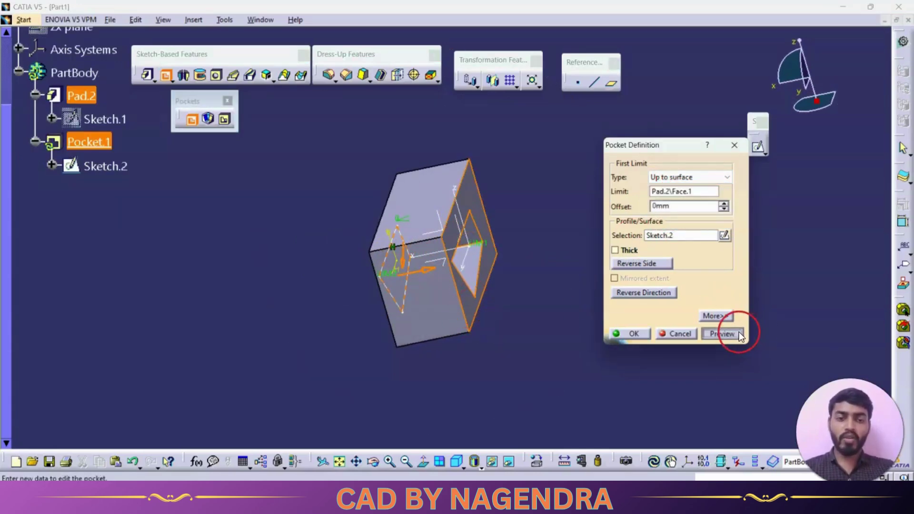
pyautogui.moveTo(486, 312); pyautogui.dragTo(570, 248, button='middle')
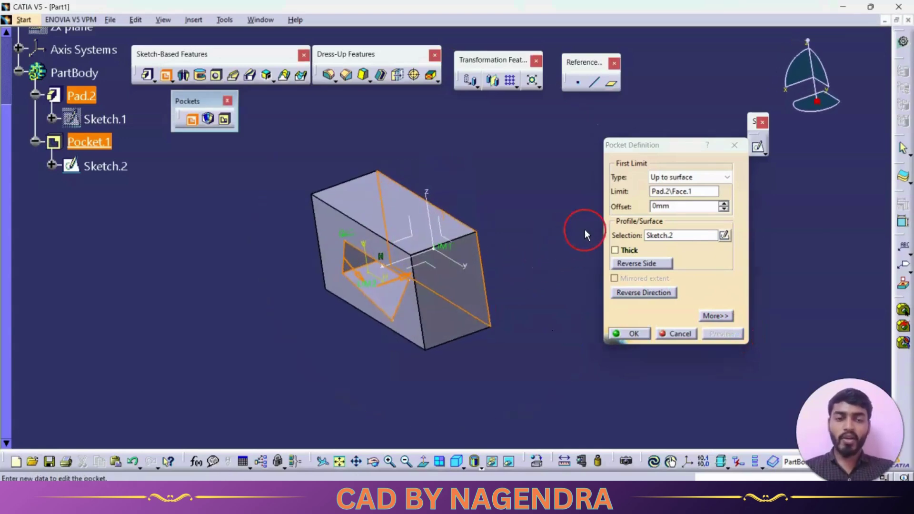
# Return the pocket's first limit type to Dimension
pyautogui.click(697, 178)
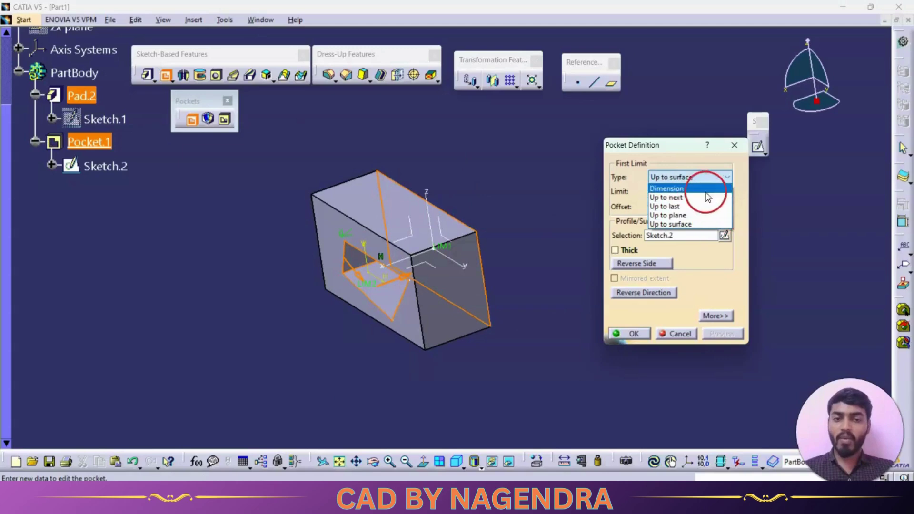
pyautogui.click(676, 189)
pyautogui.click(675, 178)
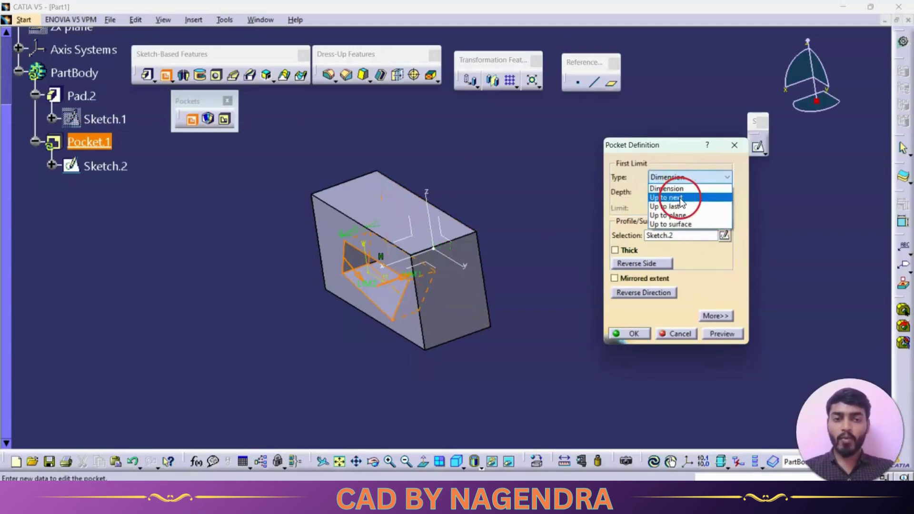
pyautogui.click(691, 181)
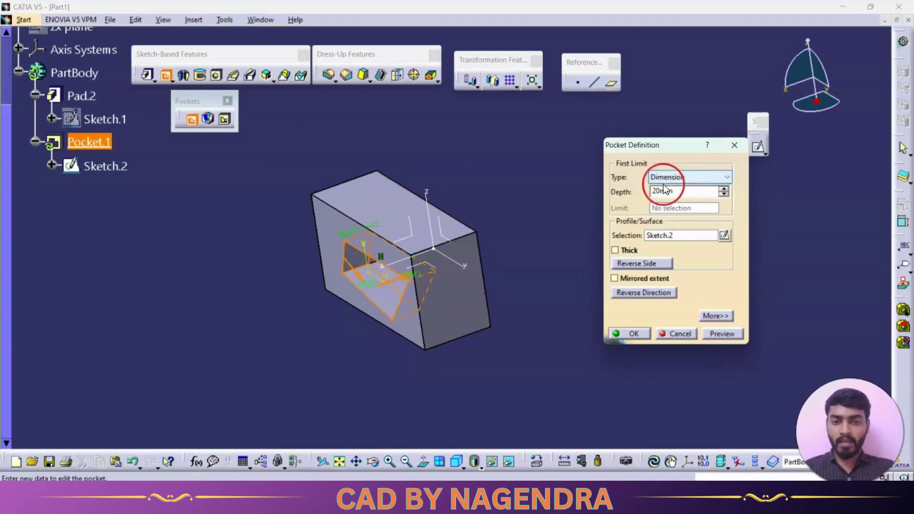
pyautogui.moveTo(516, 205); pyautogui.dragTo(573, 229, button='middle')
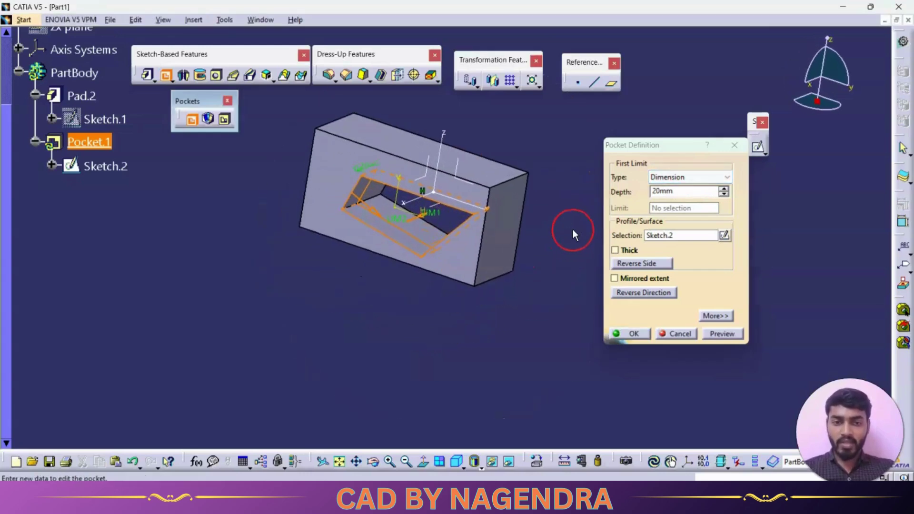
# Make the pocket thin with the Thick option and a Thickness1 of 10 mm, and inspect its preview
pyautogui.click(615, 251)
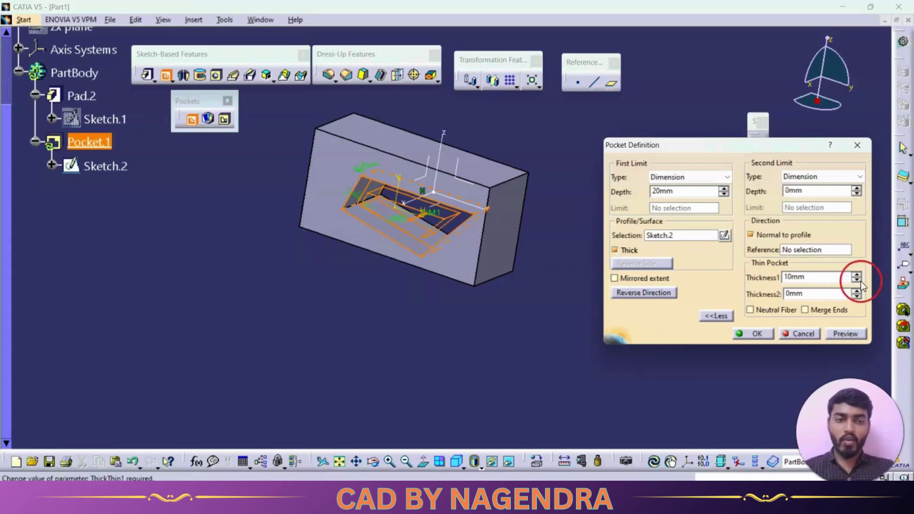
pyautogui.click(846, 333)
pyautogui.moveTo(417, 295); pyautogui.dragTo(460, 313, button='middle')
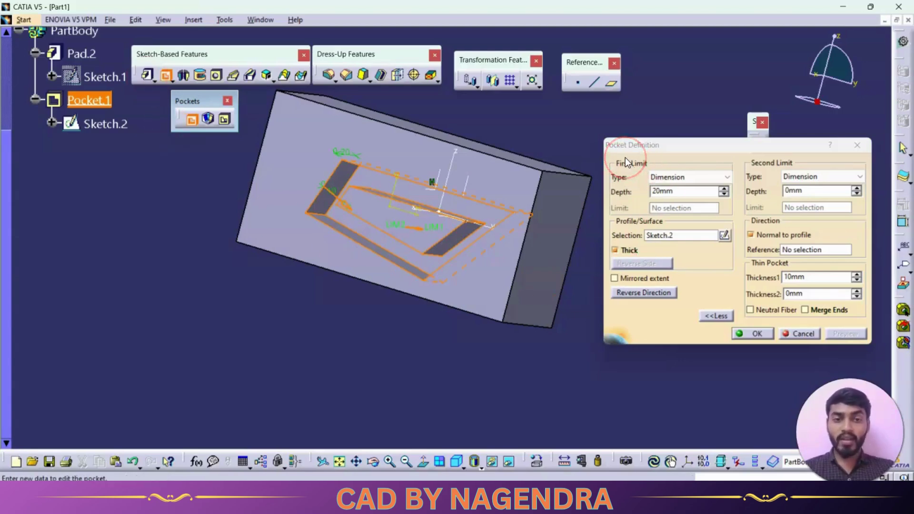
pyautogui.moveTo(417, 219); pyautogui.dragTo(542, 260, button='middle')
# Set the thin pocket's first limit type to Up to next and inspect the previewed cut
pyautogui.click(671, 177)
pyautogui.click(669, 188)
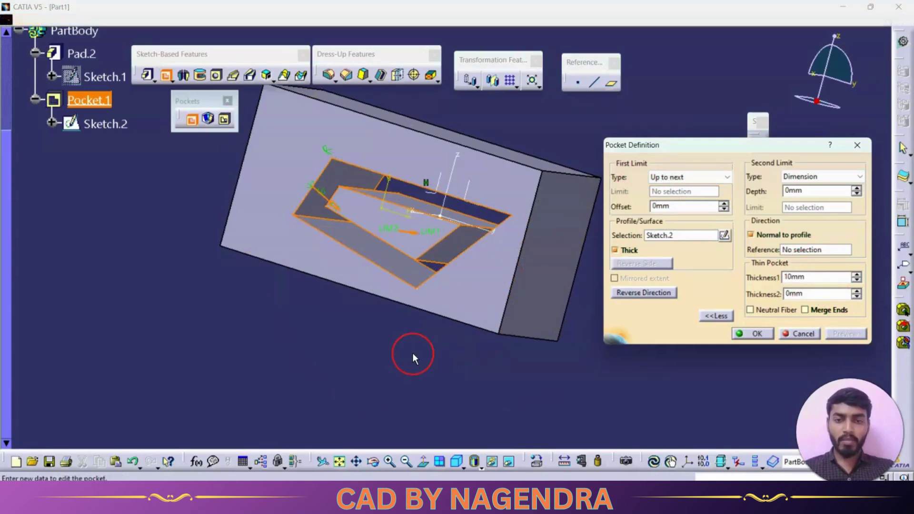
pyautogui.moveTo(414, 362); pyautogui.dragTo(471, 352, button='middle')
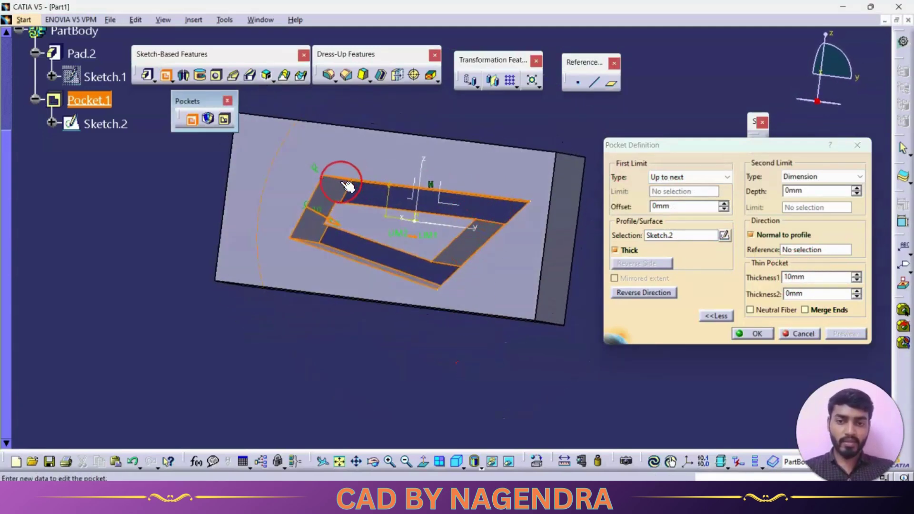
# Turn off the Thick option, preview the full cut-out and create the pocket
pyautogui.click(614, 249)
pyautogui.click(847, 333)
pyautogui.moveTo(547, 306); pyautogui.dragTo(457, 311, button='middle')
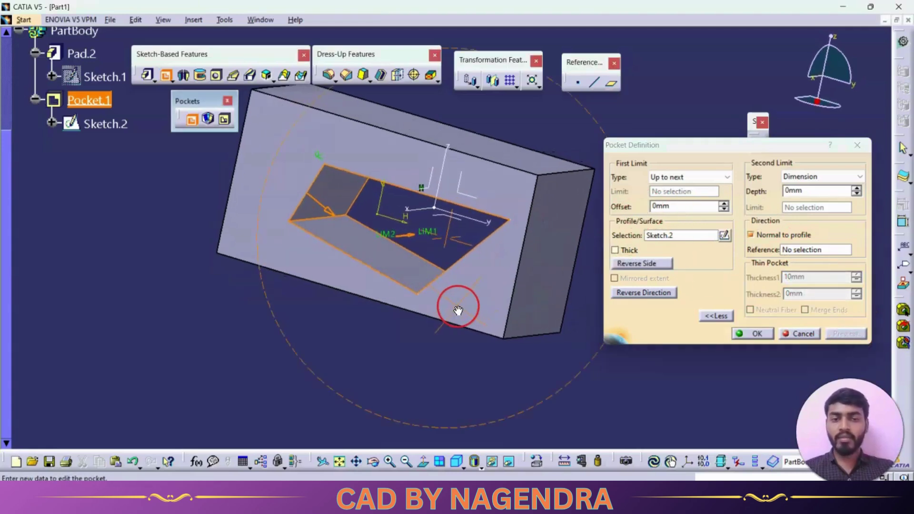
pyautogui.click(752, 333)
pyautogui.moveTo(697, 358); pyautogui.dragTo(545, 385, button='middle')
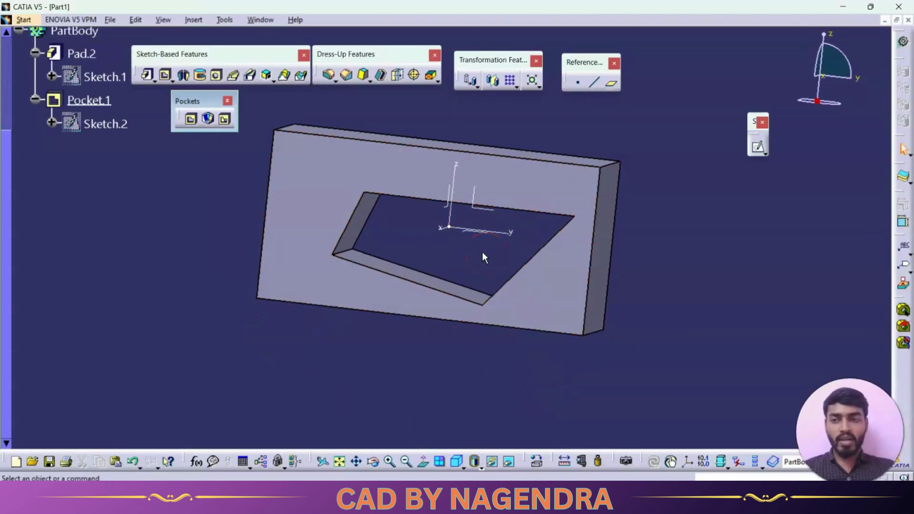
pyautogui.moveTo(481, 253); pyautogui.dragTo(465, 271, button='middle')
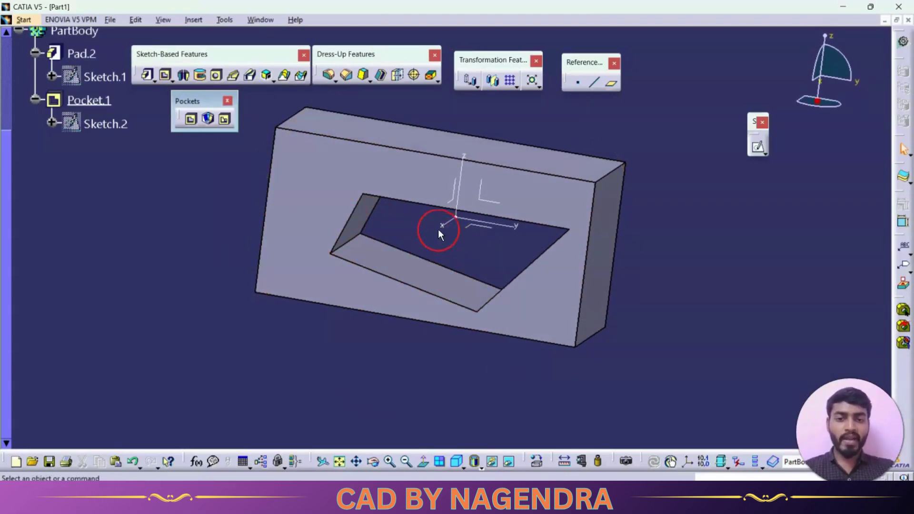
# Reopen the pocket's definition from the cut in the model and close it without changing any settings
pyautogui.doubleClick(403, 269)
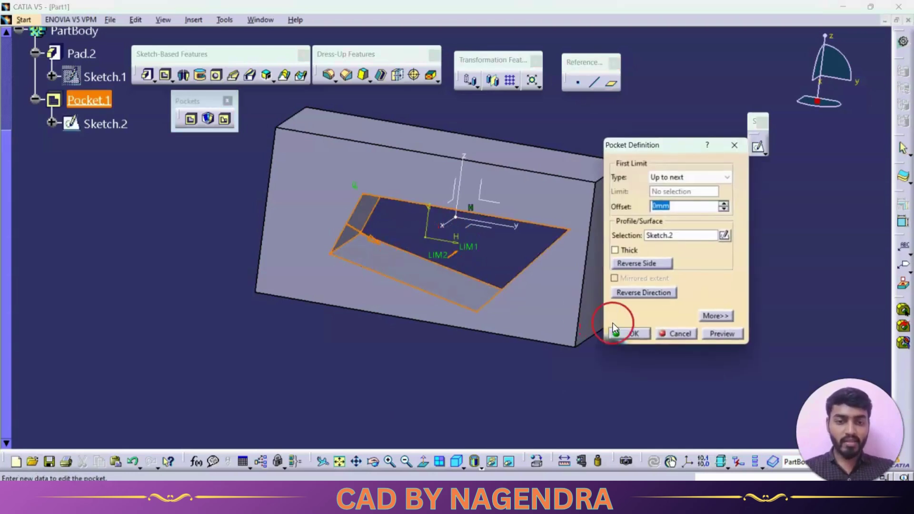
pyautogui.click(619, 332)
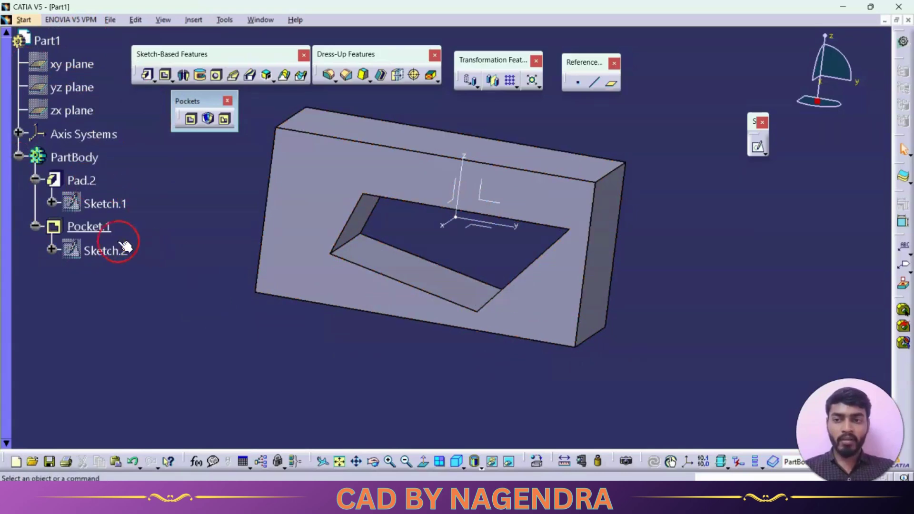
pyautogui.click(101, 230)
pyautogui.click(189, 314)
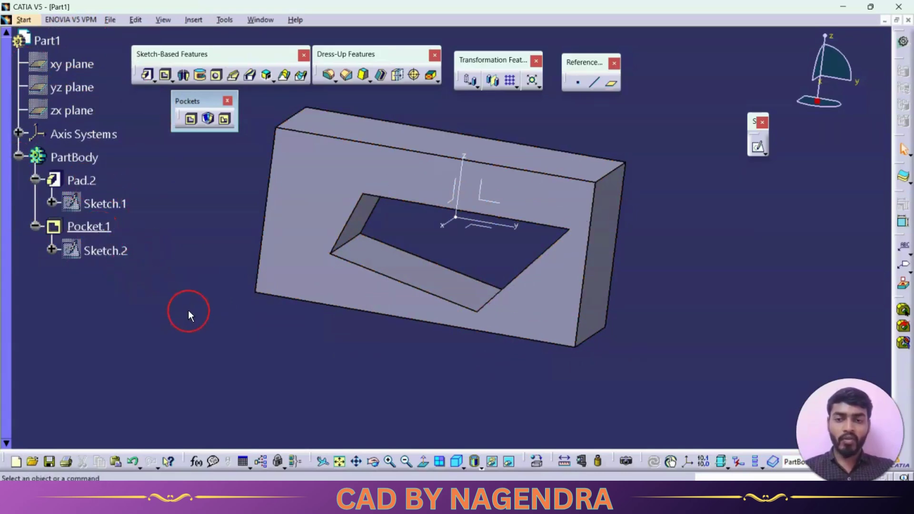
# Edit Sketch.2 by moving the profile's upper-left corner up and outward, and exit the sketch to update the pocket
pyautogui.click(110, 254)
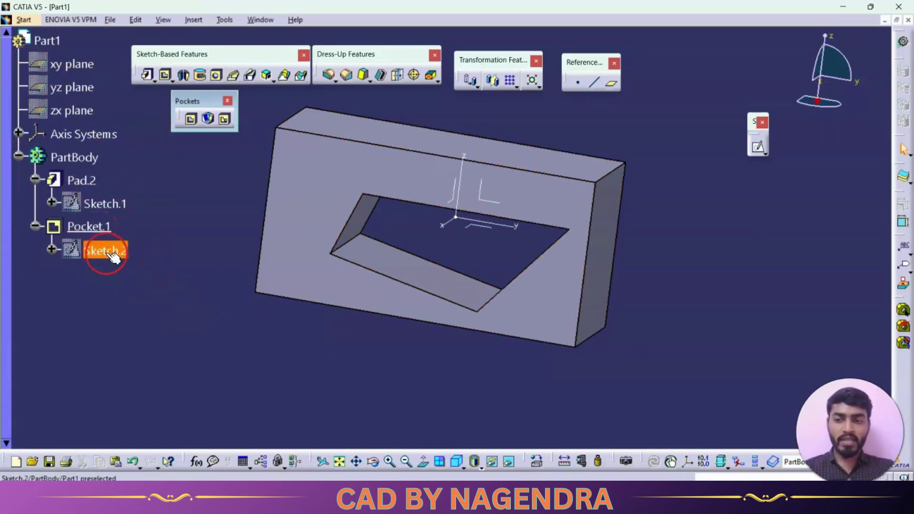
pyautogui.doubleClick(110, 252)
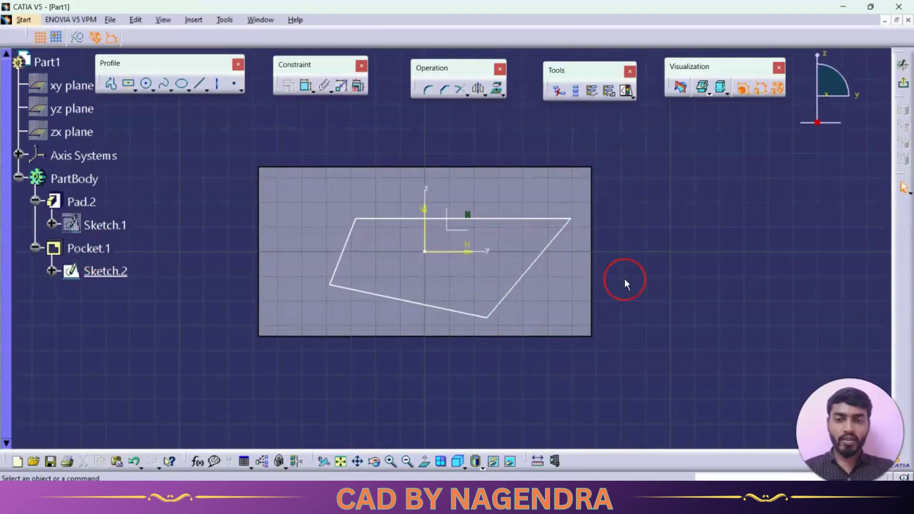
pyautogui.moveTo(355, 219); pyautogui.dragTo(335, 204)
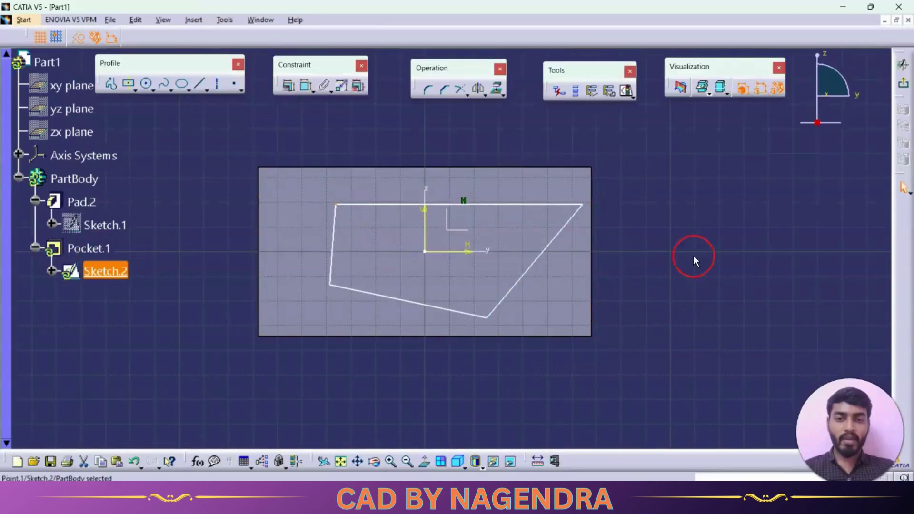
pyautogui.click(902, 86)
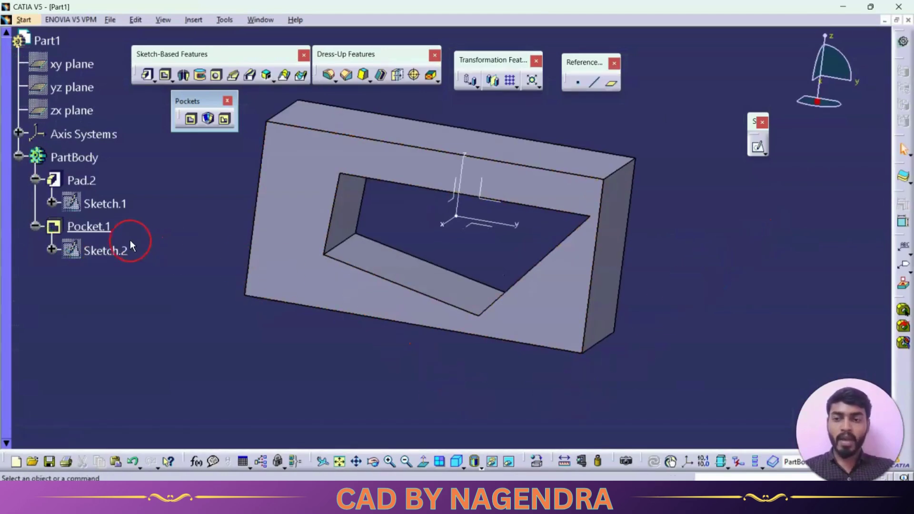
# Reverse the pocket's side to remove the material outside the profile, apply it and inspect the remaining solid
pyautogui.doubleClick(90, 226)
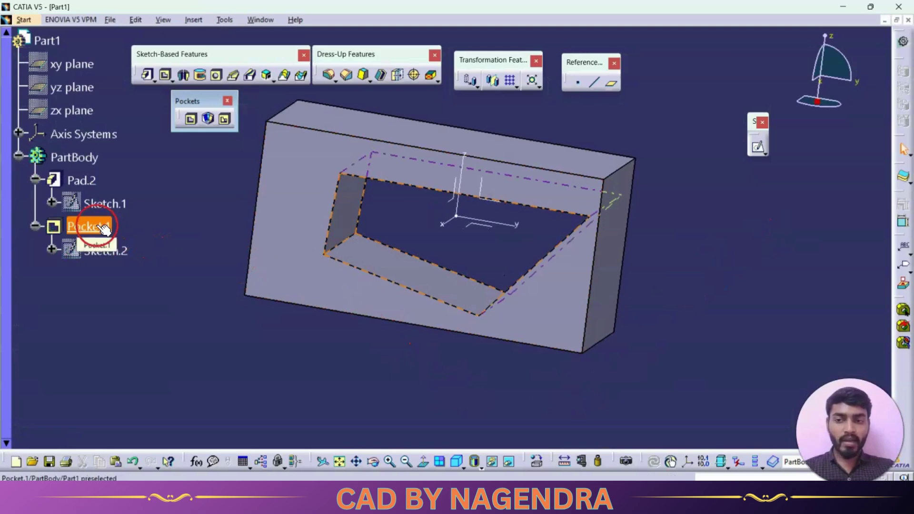
pyautogui.moveTo(495, 324); pyautogui.dragTo(521, 306, button='middle')
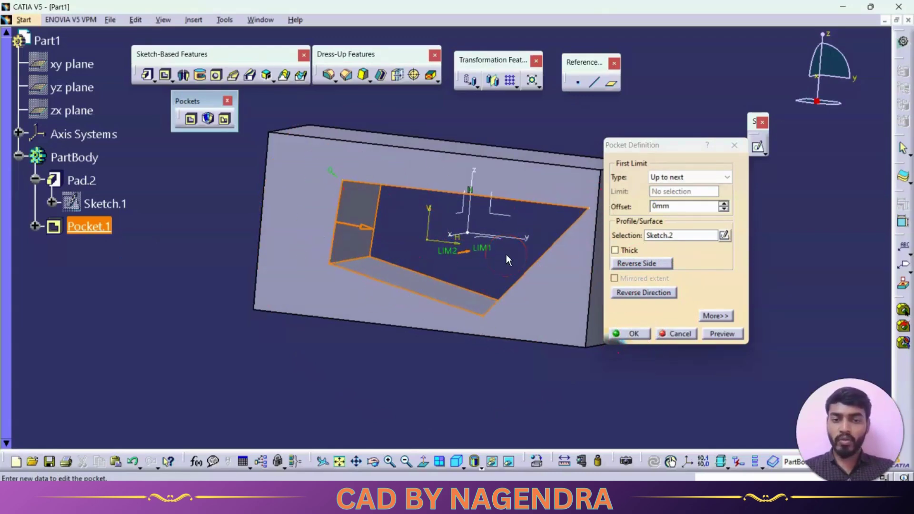
pyautogui.click(649, 265)
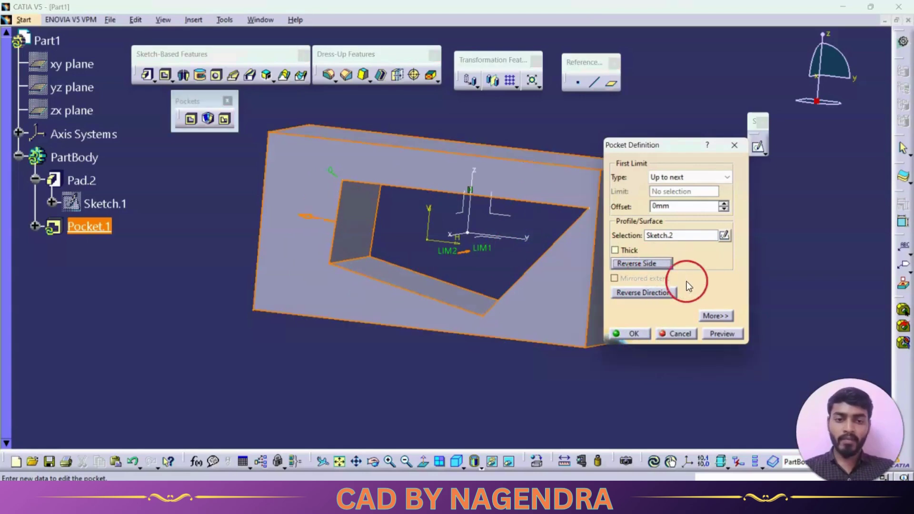
pyautogui.click(721, 334)
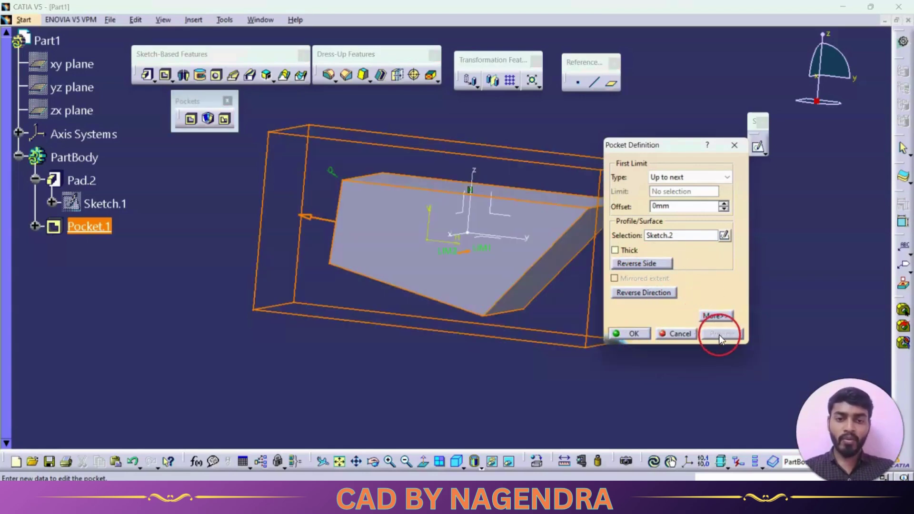
pyautogui.click(629, 334)
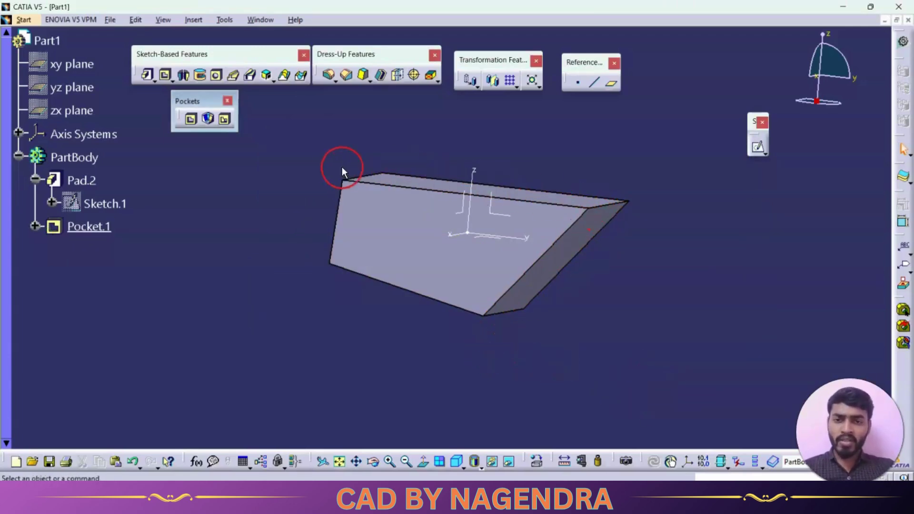
pyautogui.moveTo(682, 210); pyautogui.dragTo(655, 177, button='middle')
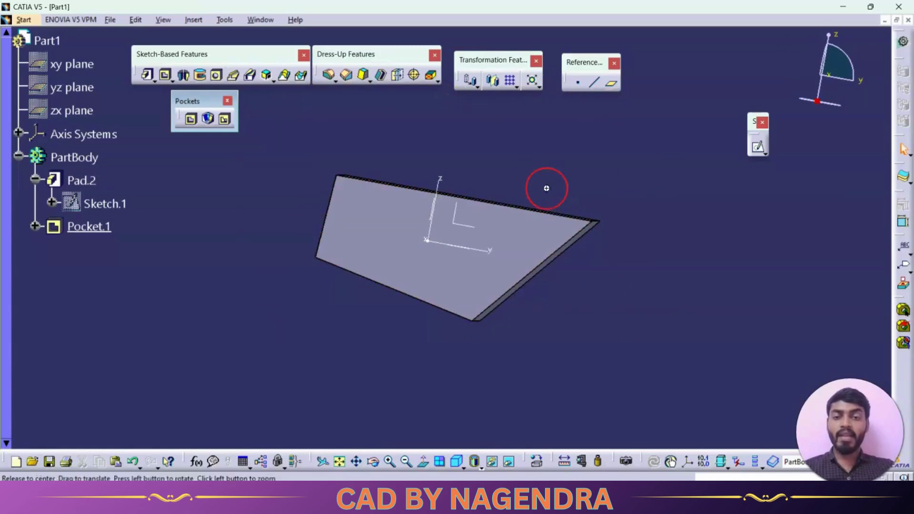
pyautogui.moveTo(547, 188); pyautogui.dragTo(500, 204, button='middle')
# Reopen the pocket's definition, flip the cut side back to the inside of the profile and preview it
pyautogui.doubleClick(90, 227)
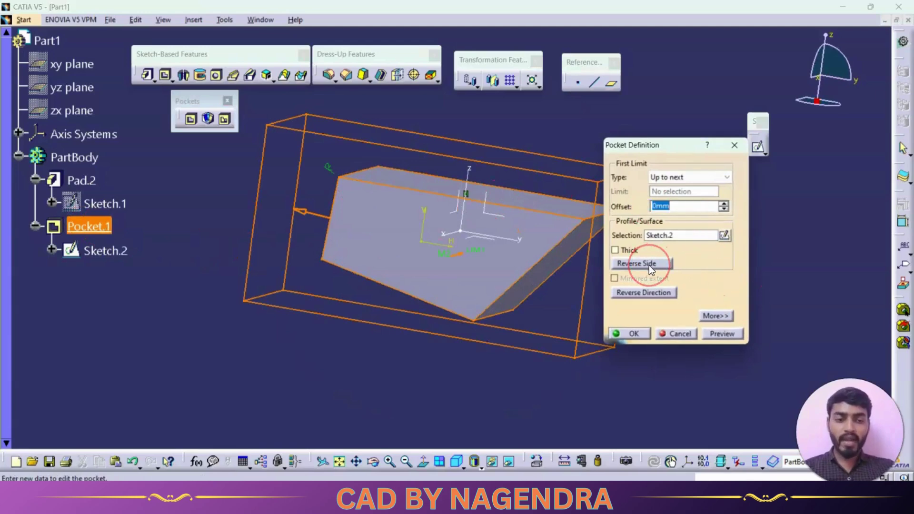
pyautogui.click(643, 264)
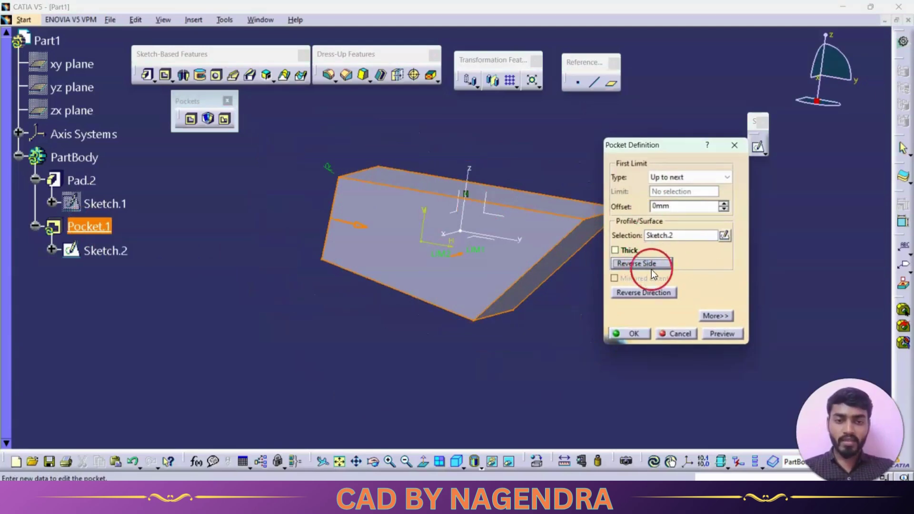
pyautogui.click(717, 334)
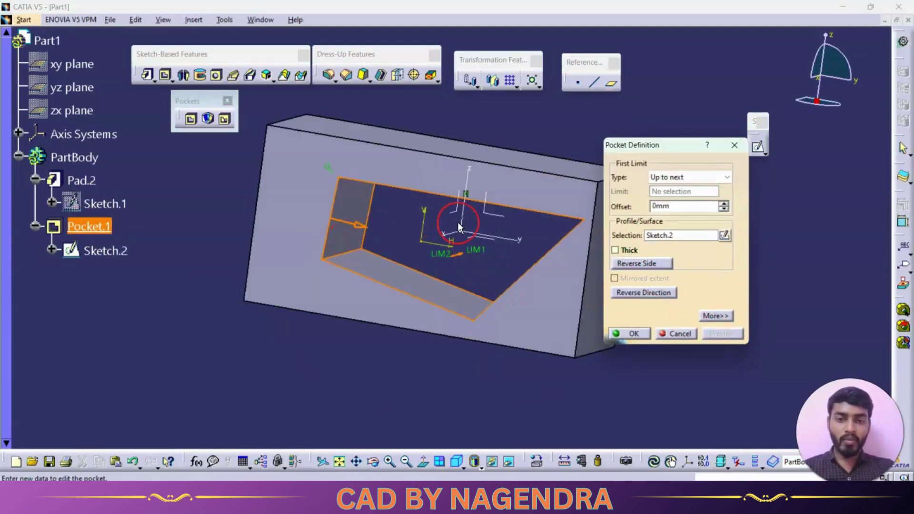
# Try the pocket with its side reversed to cut outside the profile, and restore the cut to the inside, previewing both
pyautogui.click(662, 265)
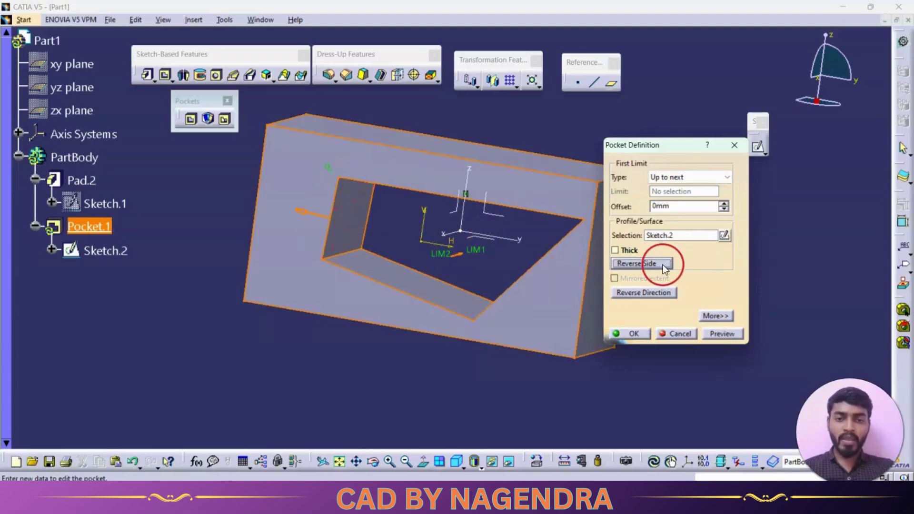
pyautogui.click(722, 335)
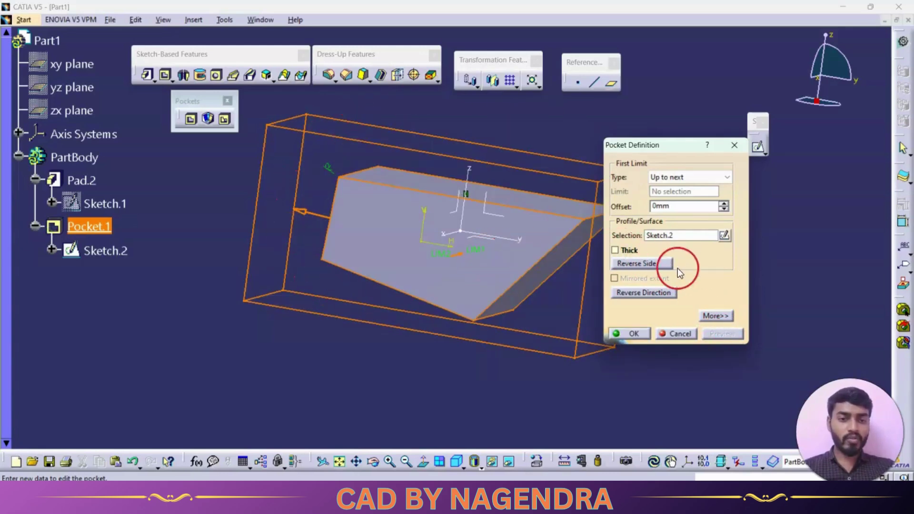
pyautogui.click(650, 264)
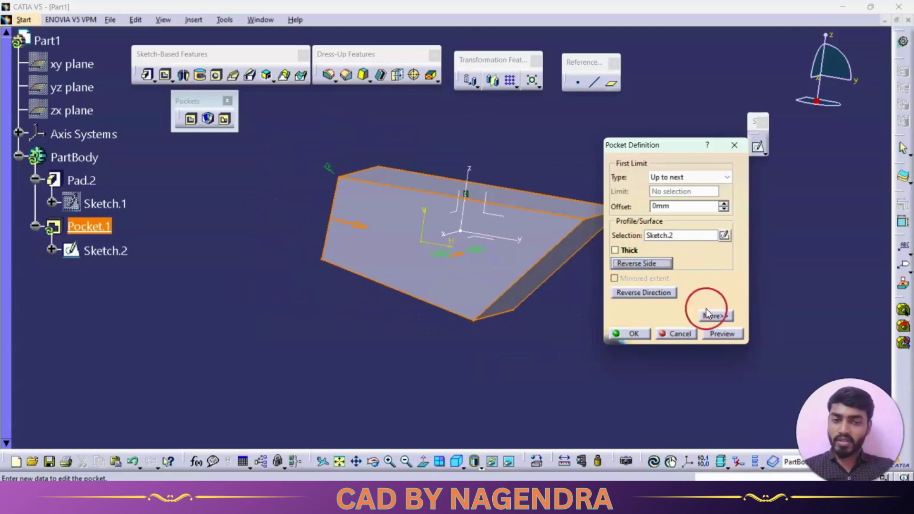
pyautogui.click(722, 335)
pyautogui.moveTo(543, 183); pyautogui.dragTo(459, 168, button='middle')
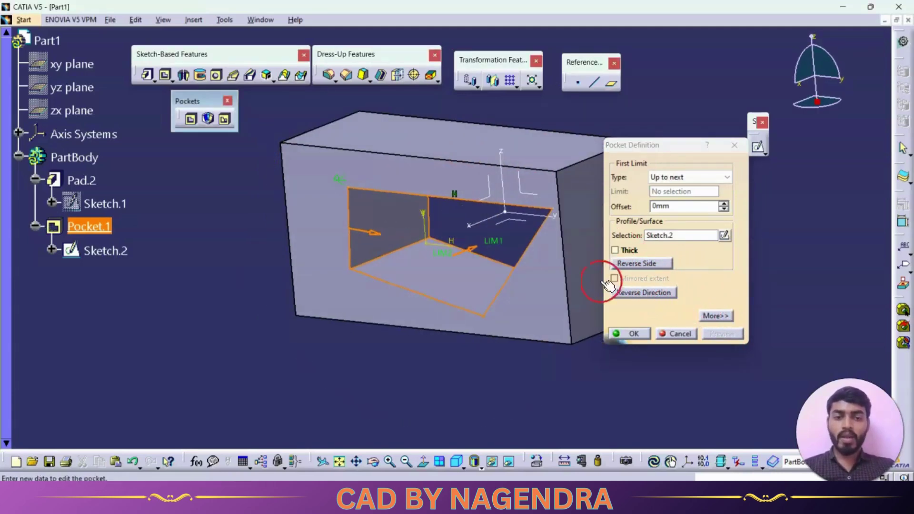
pyautogui.moveTo(608, 284)
pyautogui.mouseDown(button='middle')
pyautogui.moveTo(371, 286)
pyautogui.moveTo(431, 265)
pyautogui.mouseUp(button='middle')
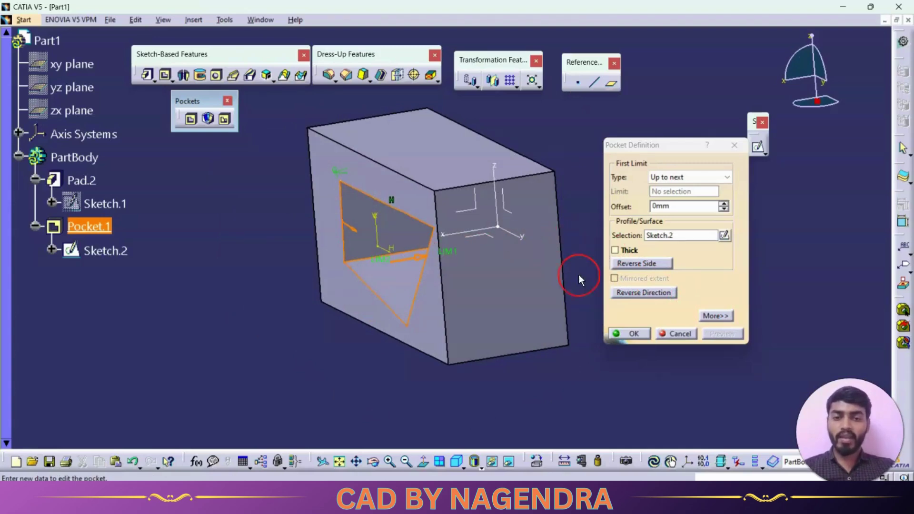
# Reverse the pocket's direction, show the second limit and direction options, and accept the pocket definition
pyautogui.click(633, 292)
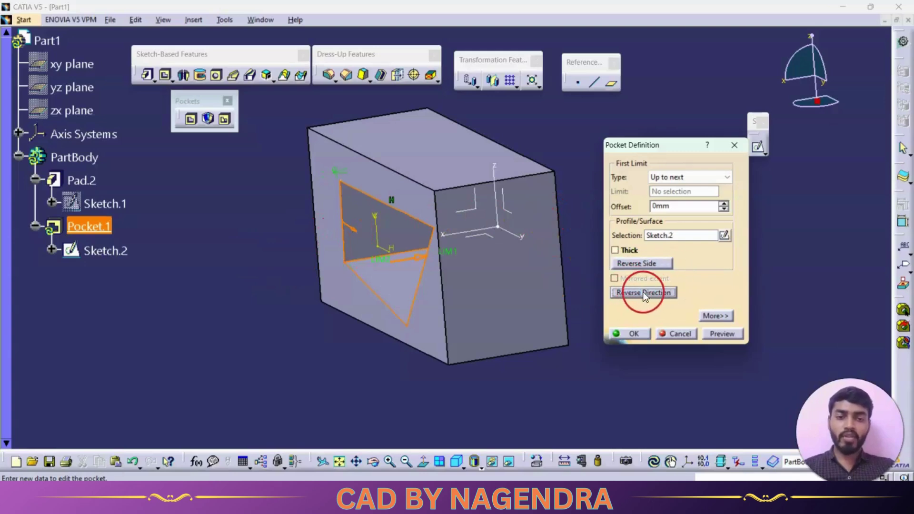
pyautogui.click(721, 318)
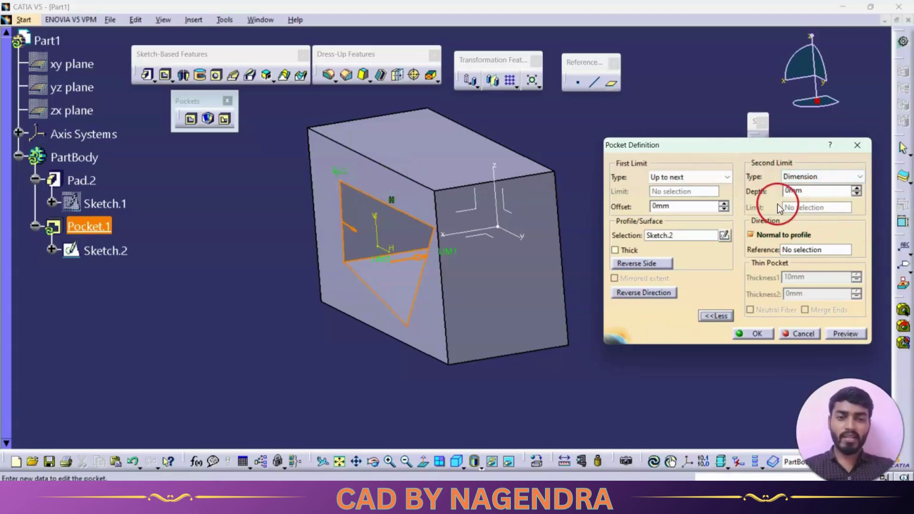
pyautogui.click(797, 192)
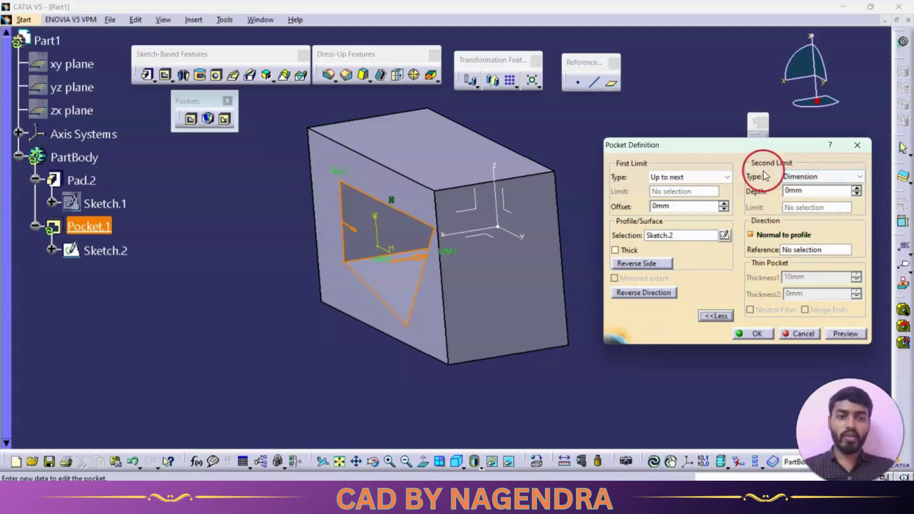
pyautogui.click(756, 333)
pyautogui.moveTo(652, 249); pyautogui.dragTo(664, 197, button='middle')
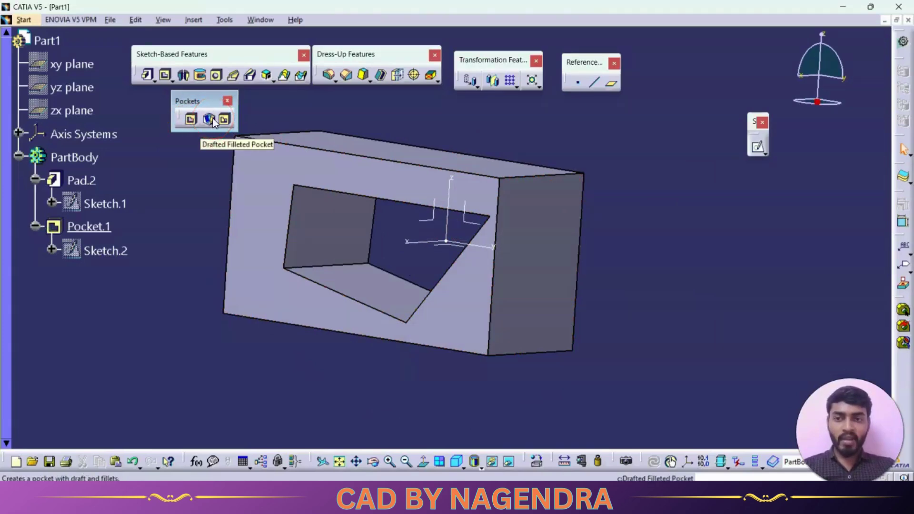
# Delete Pocket.1 from the part while keeping its profile, Sketch.2
pyautogui.rightClick(106, 226)
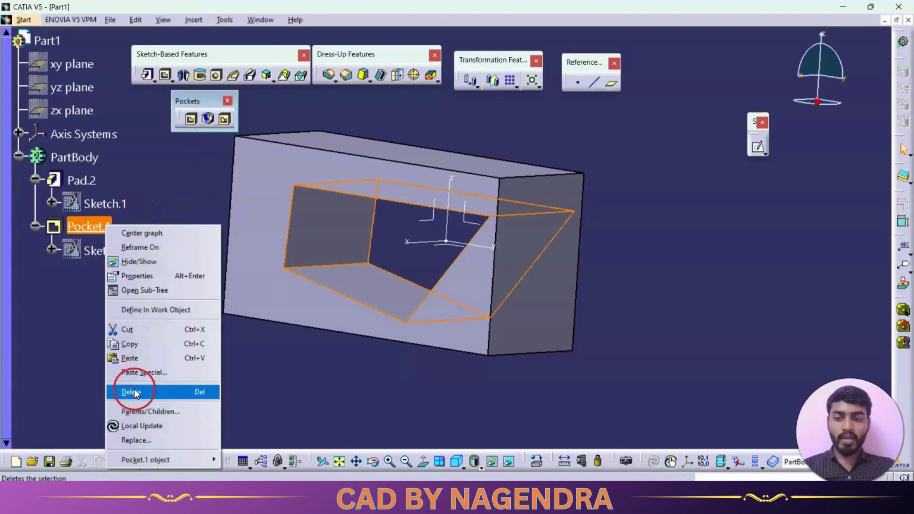
pyautogui.click(134, 394)
pyautogui.click(768, 306)
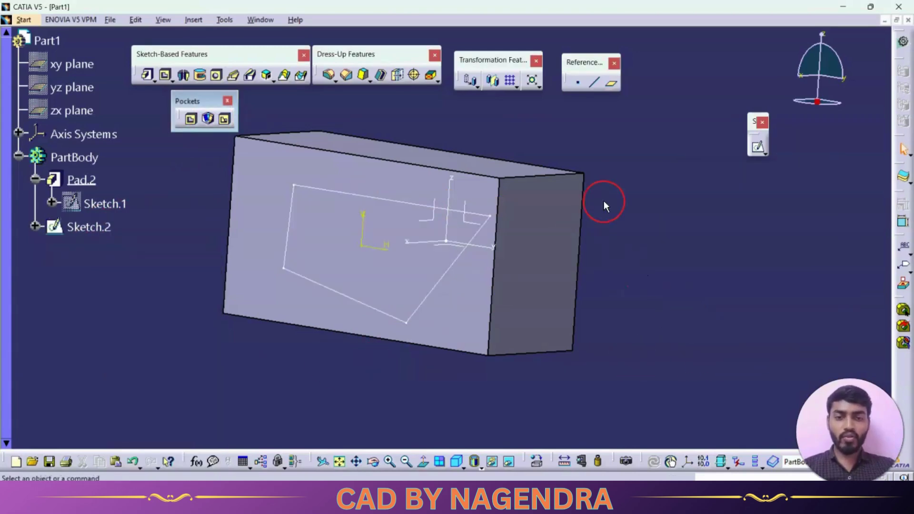
pyautogui.moveTo(603, 201); pyautogui.dragTo(614, 184, button='middle')
pyautogui.rightClick(499, 176)
pyautogui.moveTo(495, 179); pyautogui.dragTo(240, 211, button='middle')
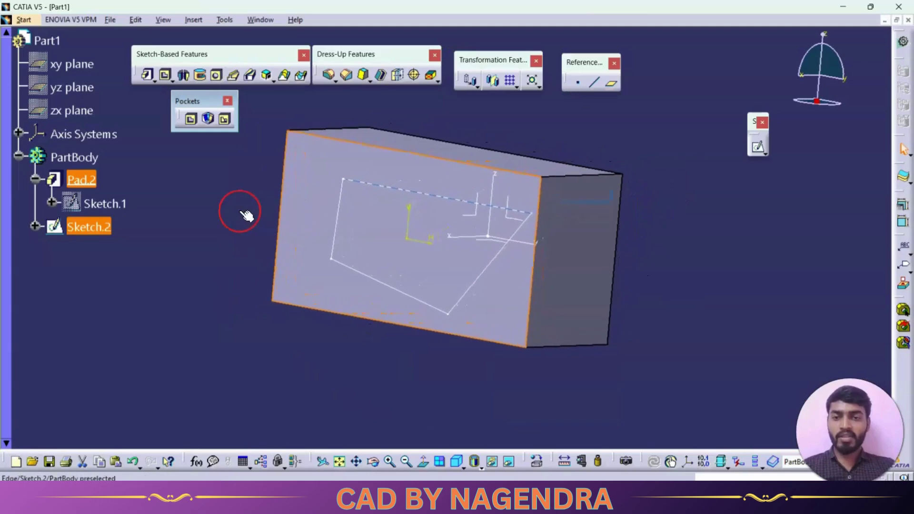
pyautogui.click(246, 215)
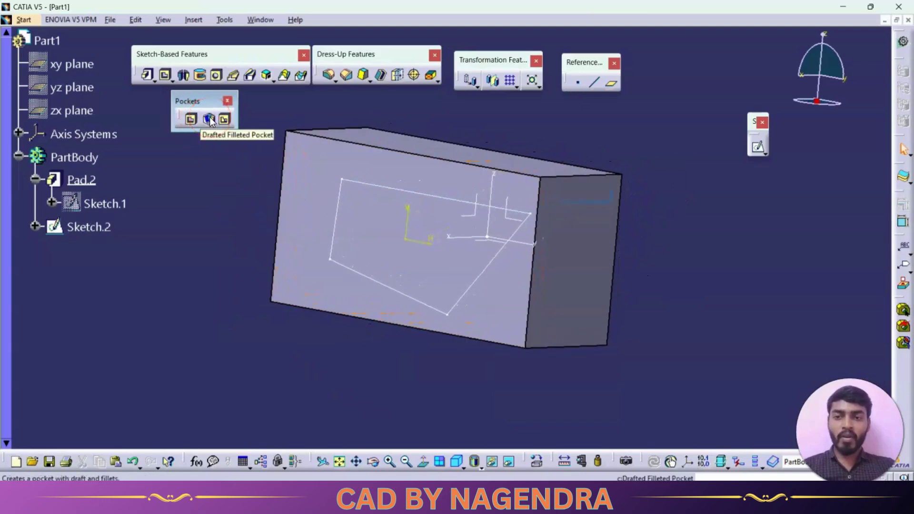
pyautogui.click(434, 238)
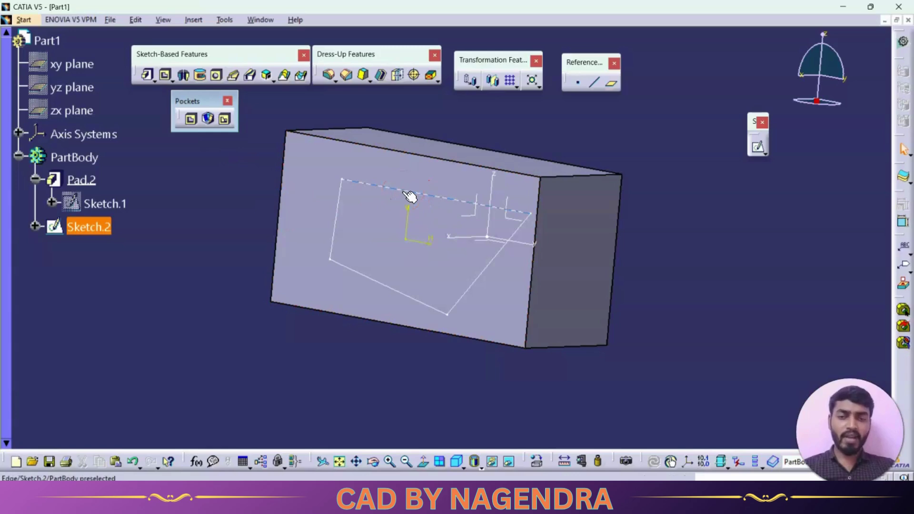
pyautogui.moveTo(147, 76)
pyautogui.mouseDown()
pyautogui.moveTo(157, 92)
pyautogui.moveTo(193, 92)
pyautogui.moveTo(208, 179)
pyautogui.mouseUp()
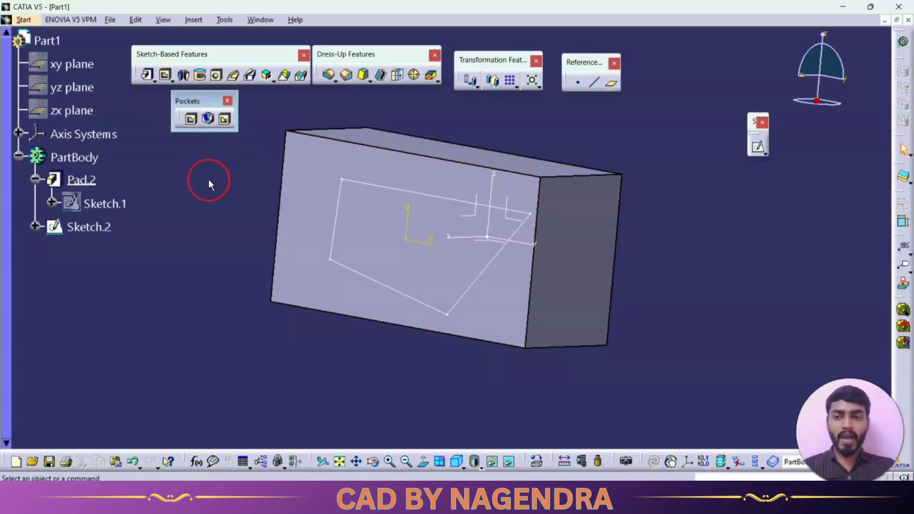
# Start a Drafted Filleted Pocket from Sketch.2 and use the pad's front face as the second limit
pyautogui.click(208, 120)
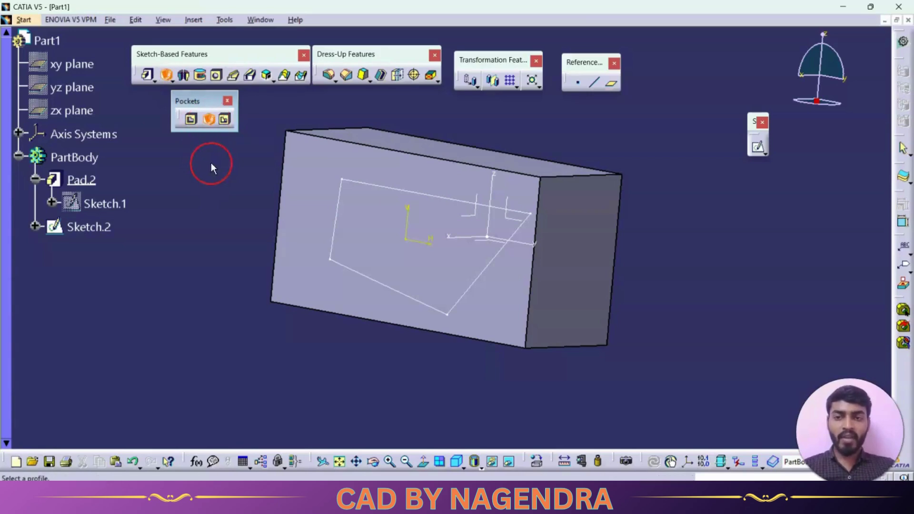
pyautogui.click(398, 188)
pyautogui.moveTo(484, 176); pyautogui.dragTo(408, 204, button='middle')
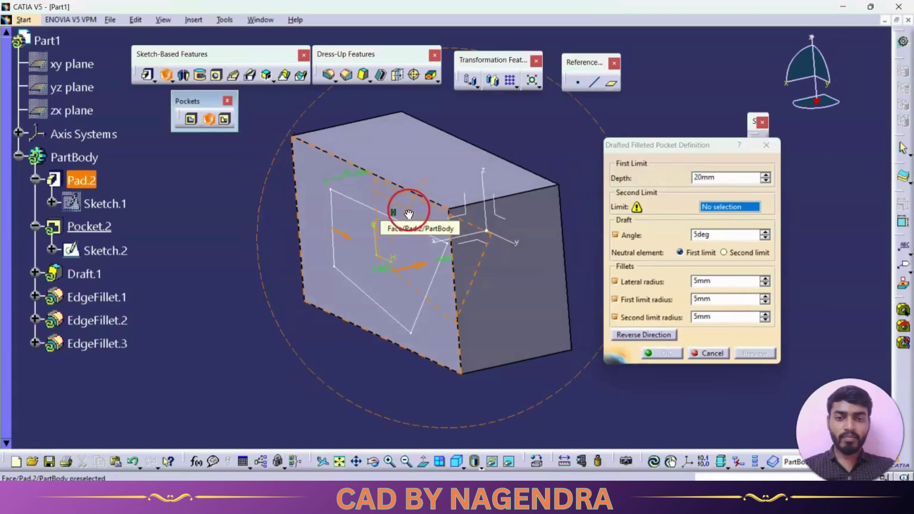
pyautogui.click(305, 190)
pyautogui.moveTo(492, 287); pyautogui.dragTo(495, 249, button='middle')
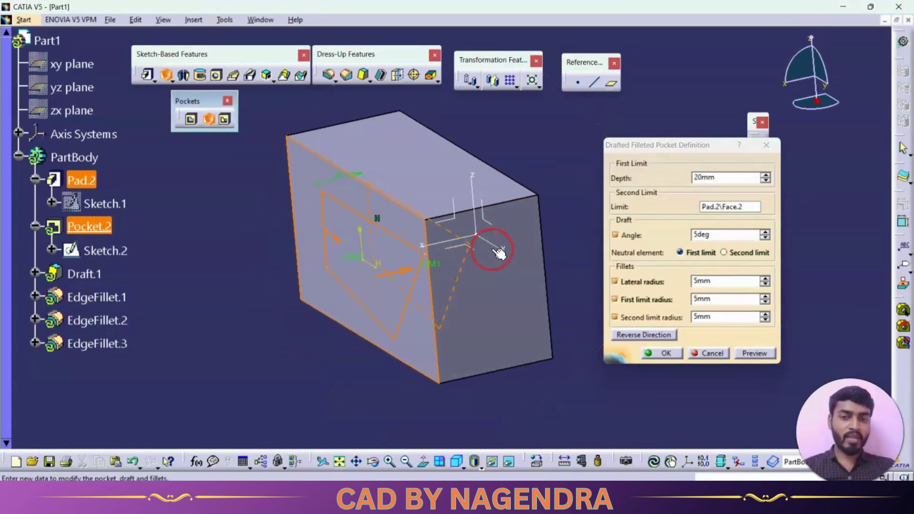
# Set the depth to 33 mm and the draft angle to 7 degrees, disable all three fillet radii, and preview the pocket
pyautogui.click(765, 175)
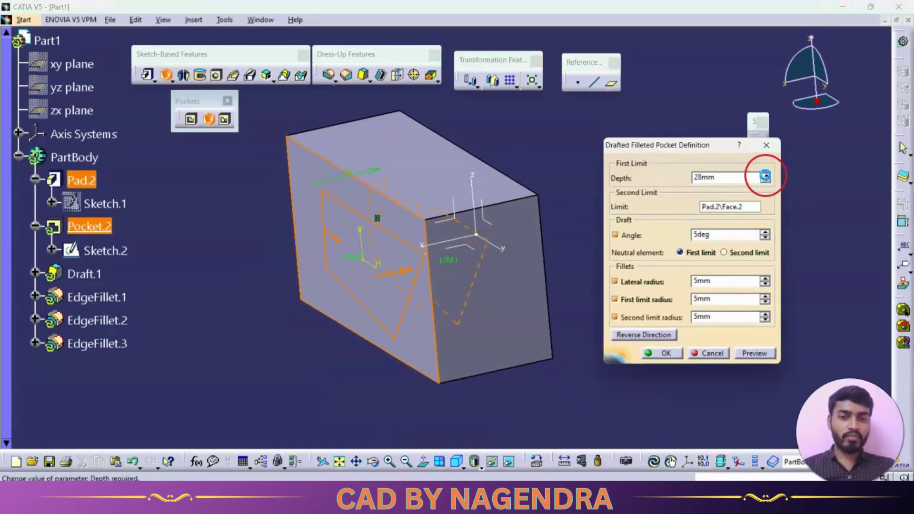
pyautogui.click(765, 232)
pyautogui.click(764, 231)
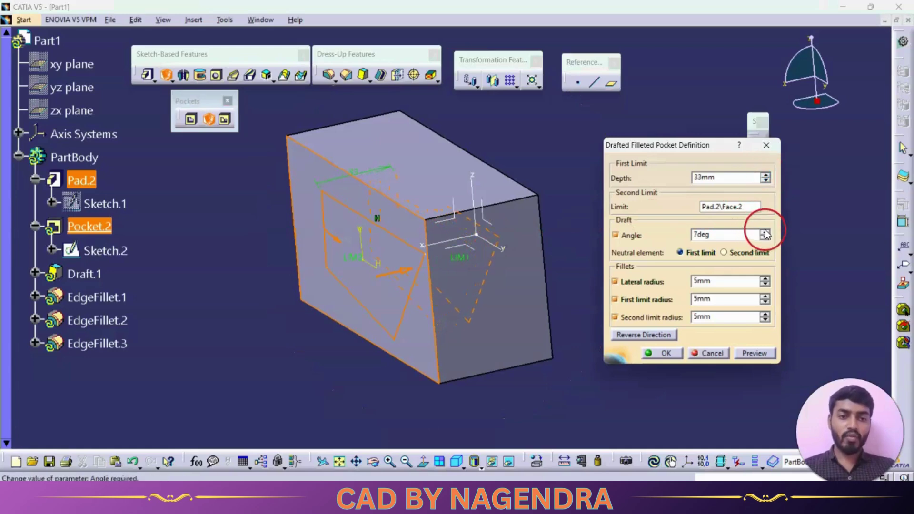
pyautogui.click(615, 281)
pyautogui.click(615, 299)
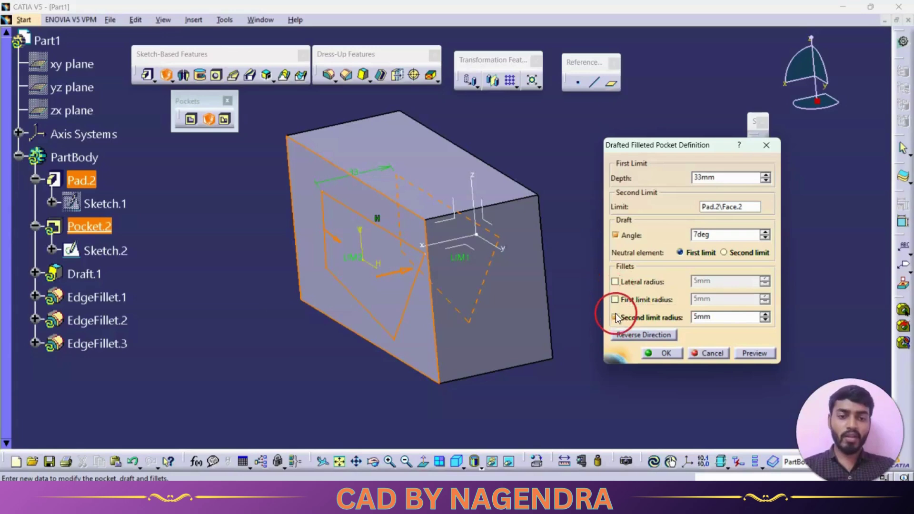
pyautogui.click(615, 316)
pyautogui.click(743, 352)
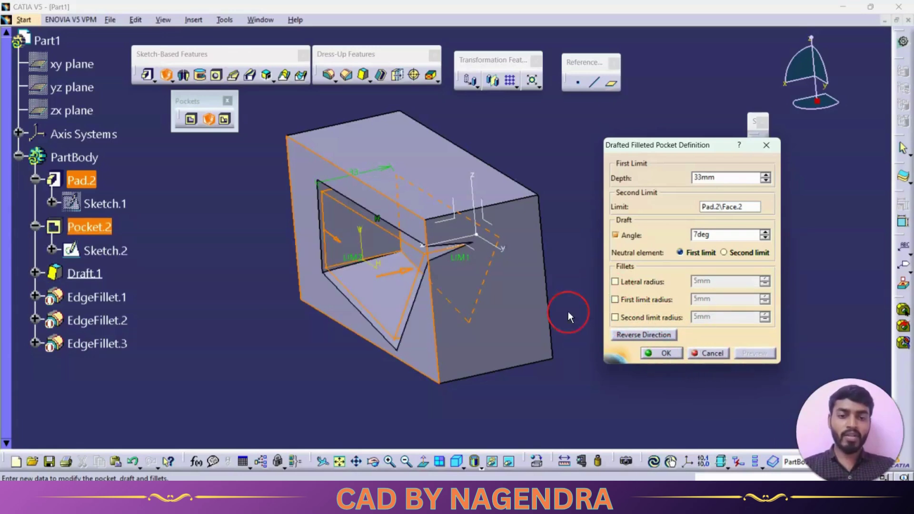
# Increase the pocket's draft angle to 27 degrees and preview the steeper walls from several sides
pyautogui.moveTo(567, 312); pyautogui.dragTo(484, 204, button='middle')
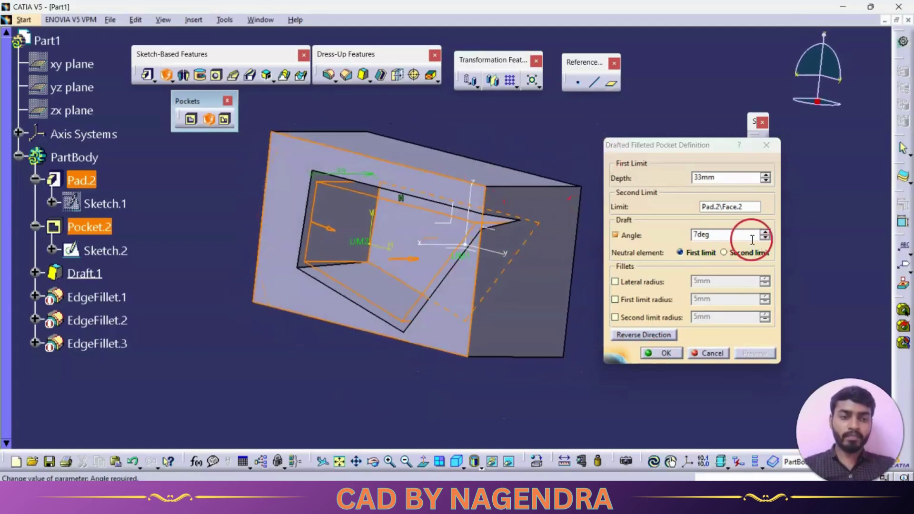
pyautogui.click(765, 232)
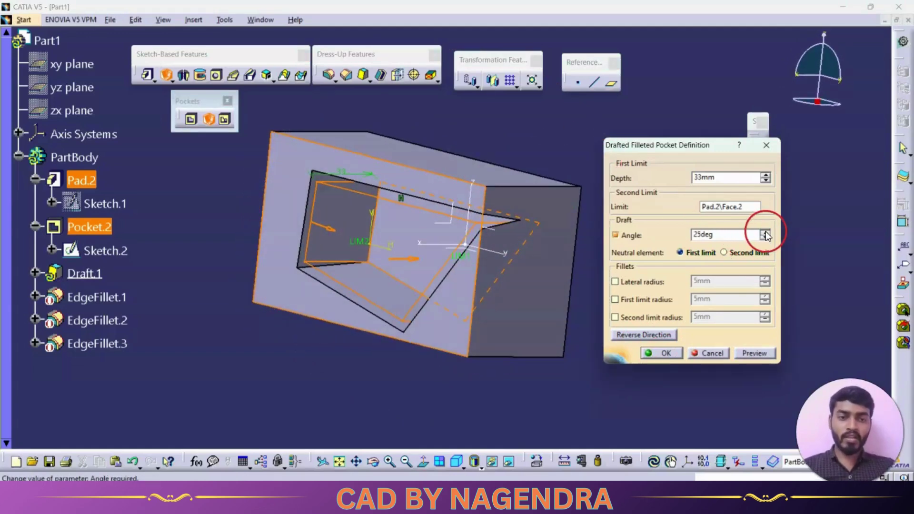
pyautogui.click(756, 353)
pyautogui.moveTo(537, 259); pyautogui.dragTo(457, 364, button='middle')
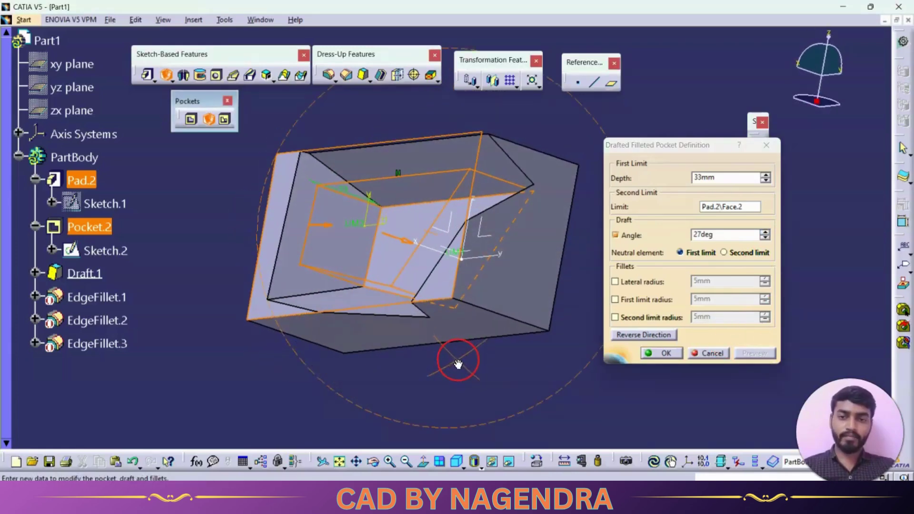
# Create the pocket with a 5-degree draft angle, and remove the pocket and its draft again while keeping Sketch.2
pyautogui.click(720, 237)
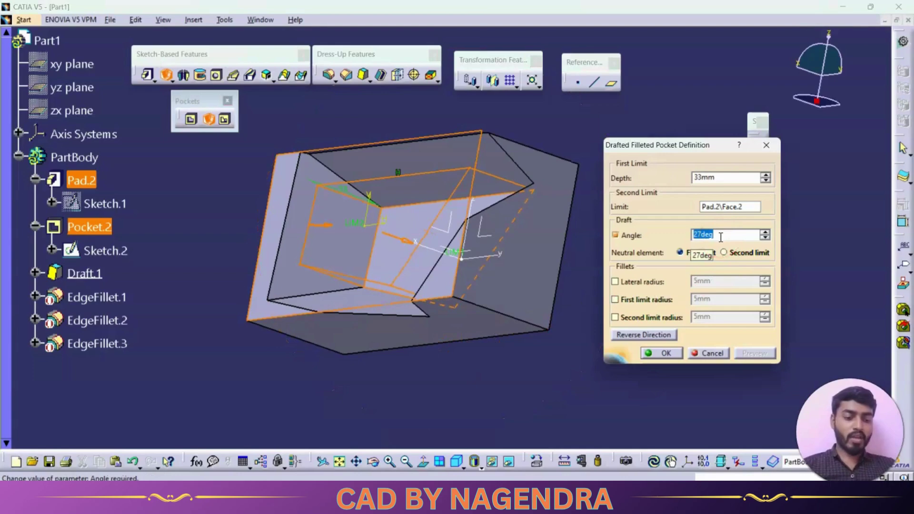
pyautogui.write('5')
pyautogui.click(761, 268)
pyautogui.click(761, 353)
pyautogui.moveTo(506, 266); pyautogui.dragTo(495, 210, button='middle')
pyautogui.click(662, 354)
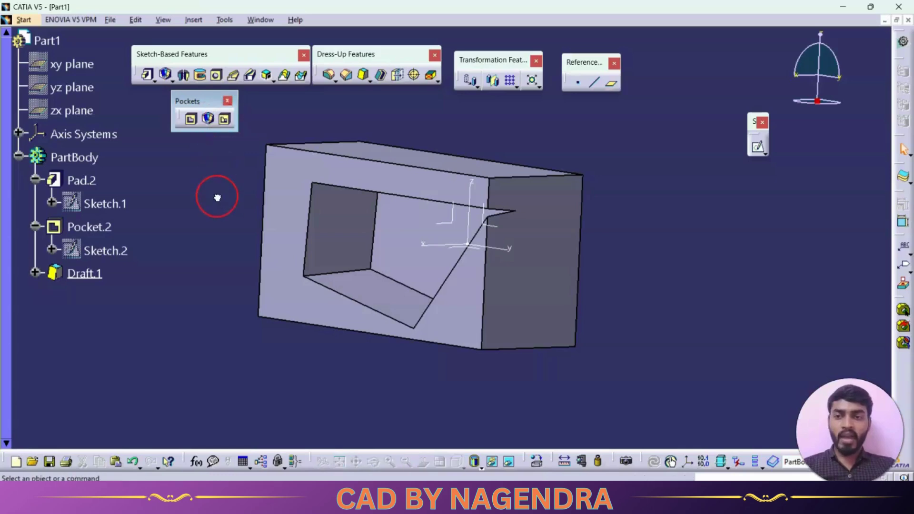
pyautogui.hotkey('ctrl', 'z')
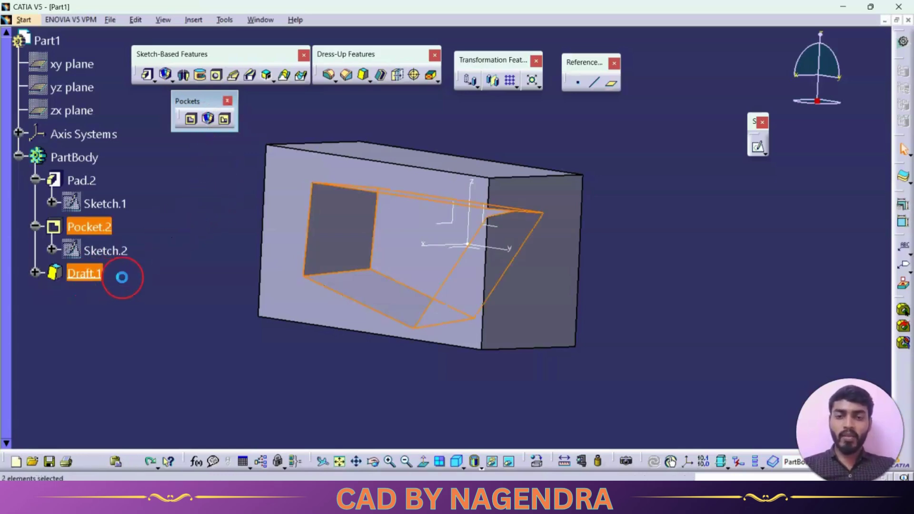
# Open Sketch.2 for editing and narrow the profile by moving its upper-right corner and right edge inward
pyautogui.doubleClick(89, 227)
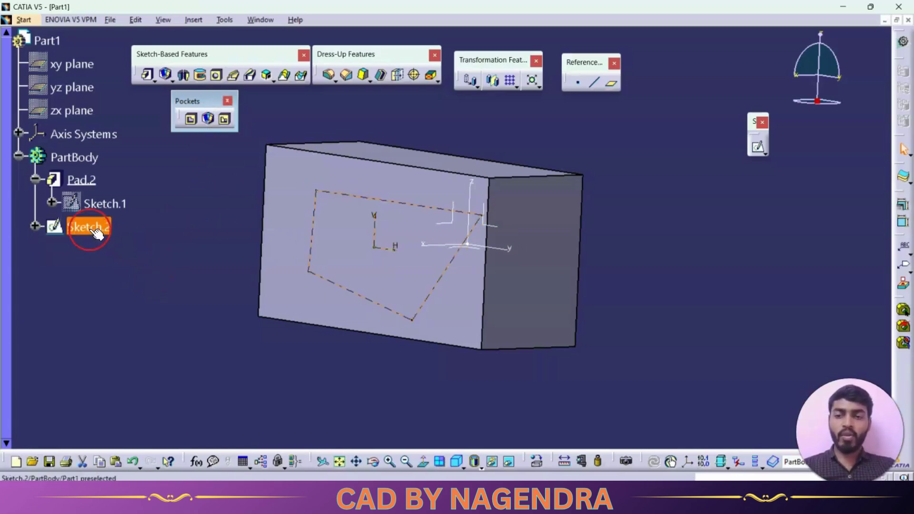
pyautogui.moveTo(556, 265); pyautogui.dragTo(730, 224, button='middle')
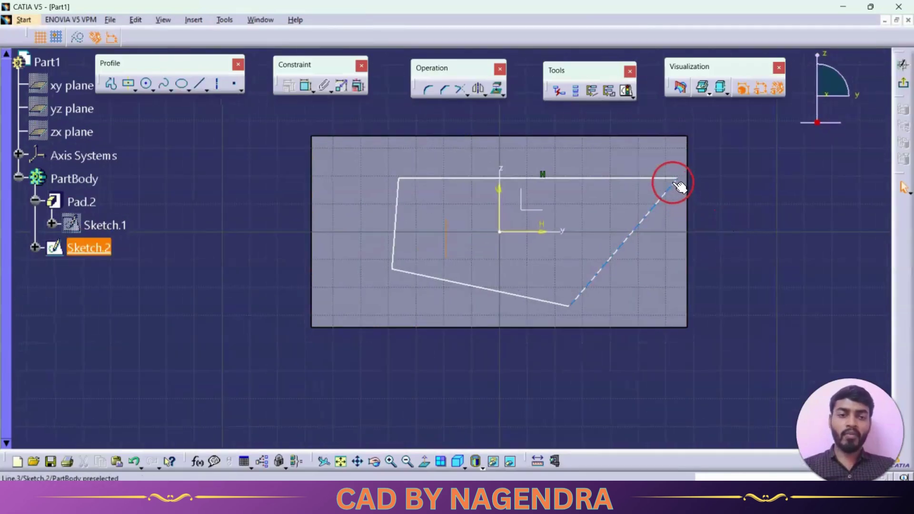
pyautogui.moveTo(632, 191); pyautogui.dragTo(601, 192)
pyautogui.click(761, 224)
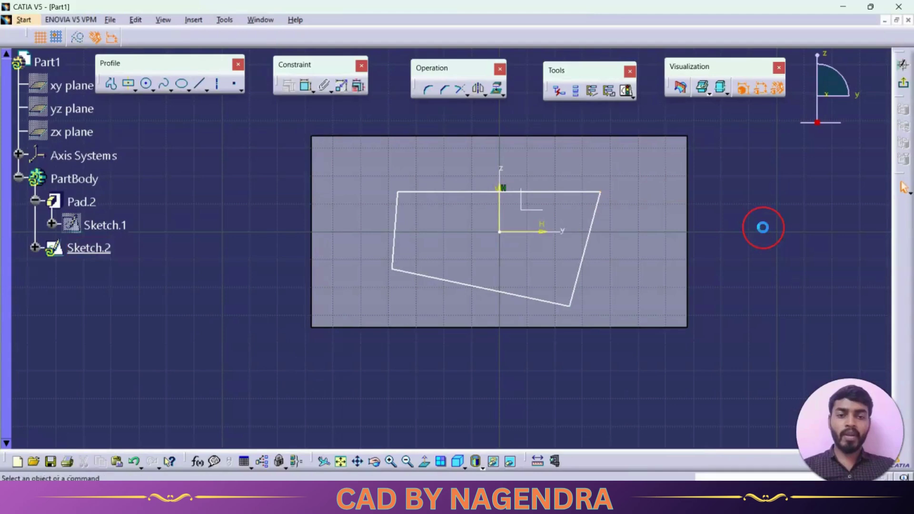
pyautogui.moveTo(576, 291)
pyautogui.mouseDown()
pyautogui.moveTo(521, 259)
pyautogui.moveTo(495, 272)
pyautogui.moveTo(506, 287)
pyautogui.mouseUp()
pyautogui.click(719, 285)
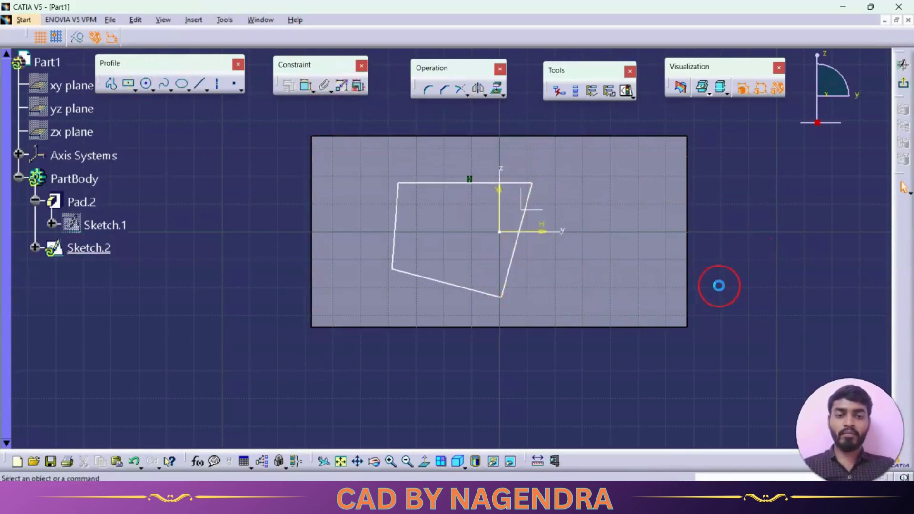
# Add a circle and, below it, a centered rectangle about 24 by 19 mm beside the quadrilateral in Sketch.2, and finish the sketch
pyautogui.click(146, 84)
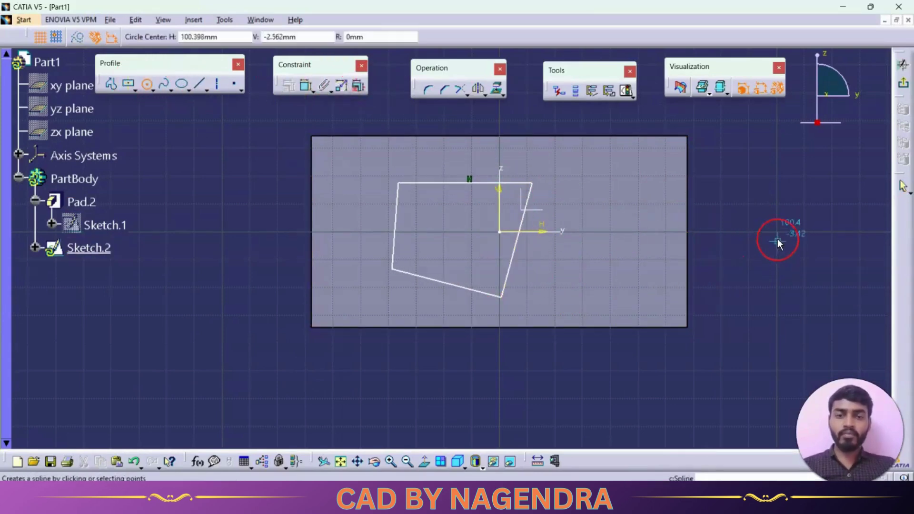
pyautogui.click(620, 199)
pyautogui.click(645, 219)
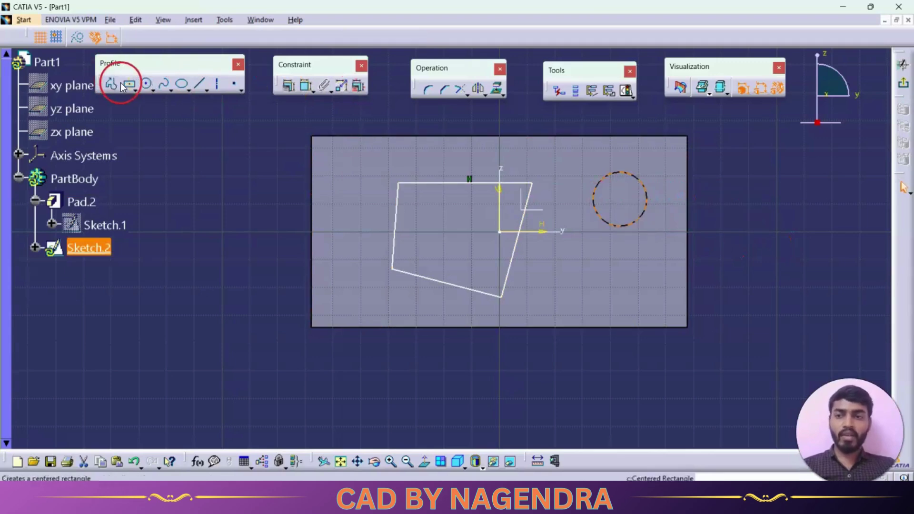
pyautogui.click(128, 84)
pyautogui.click(590, 259)
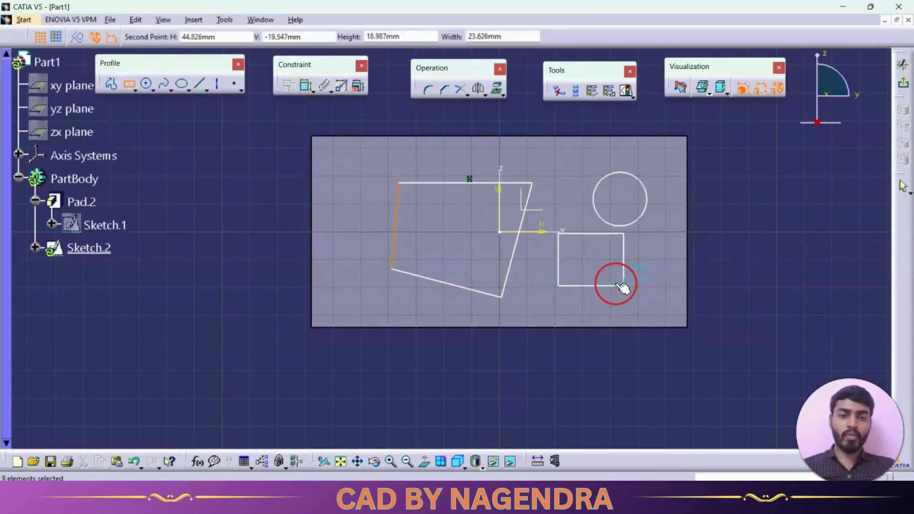
pyautogui.click(617, 286)
pyautogui.click(906, 85)
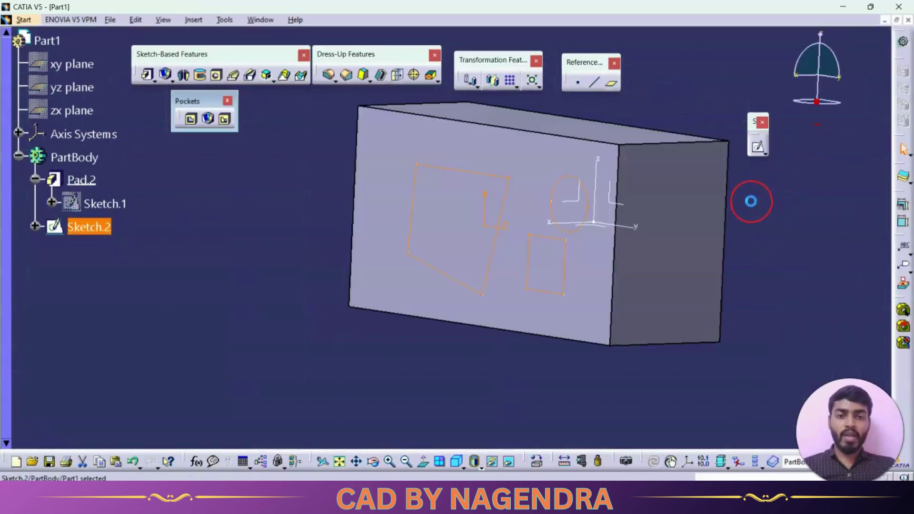
# Start a Multi-Pocket from Sketch.2 and set the depth of the rectangle's extrusion domain to 5 mm
pyautogui.click(79, 228)
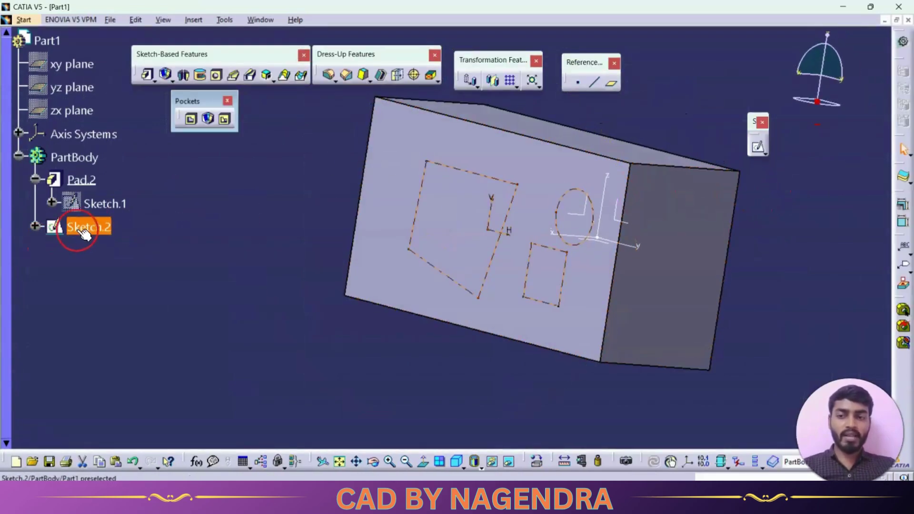
pyautogui.moveTo(295, 197); pyautogui.dragTo(307, 205, button='middle')
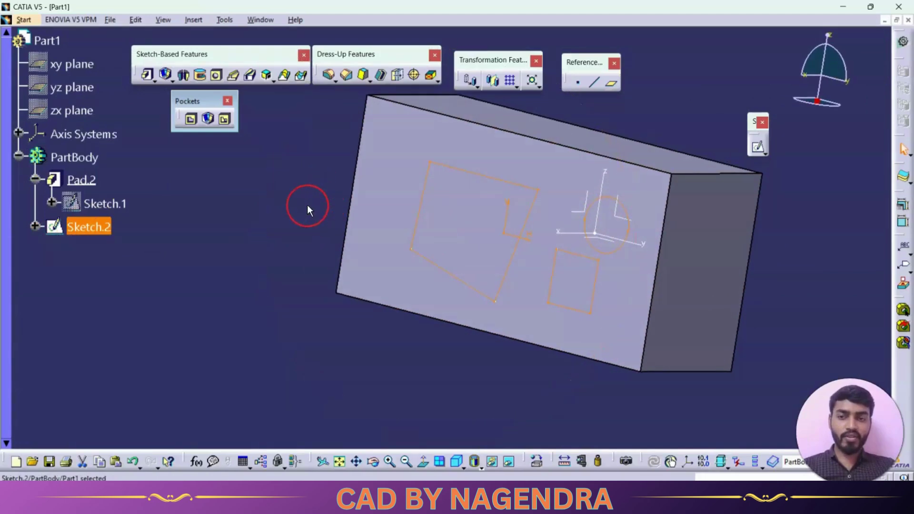
pyautogui.click(225, 120)
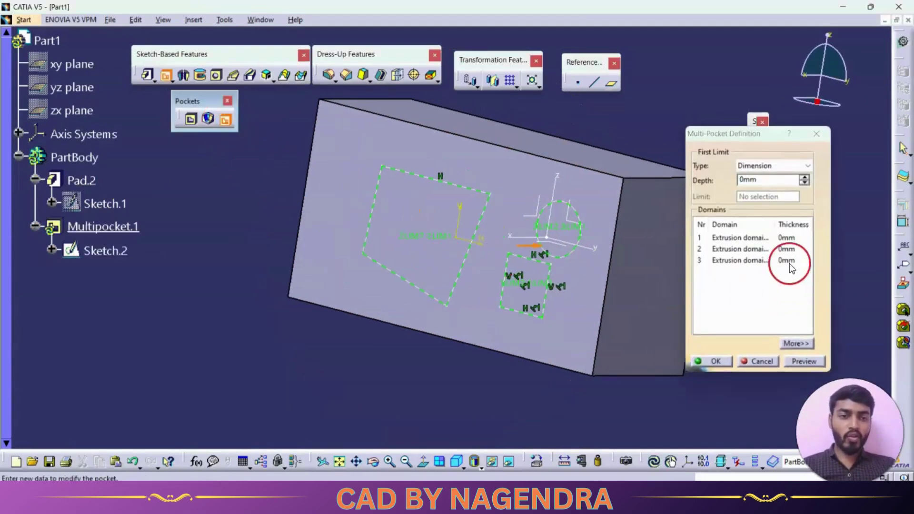
pyautogui.click(754, 238)
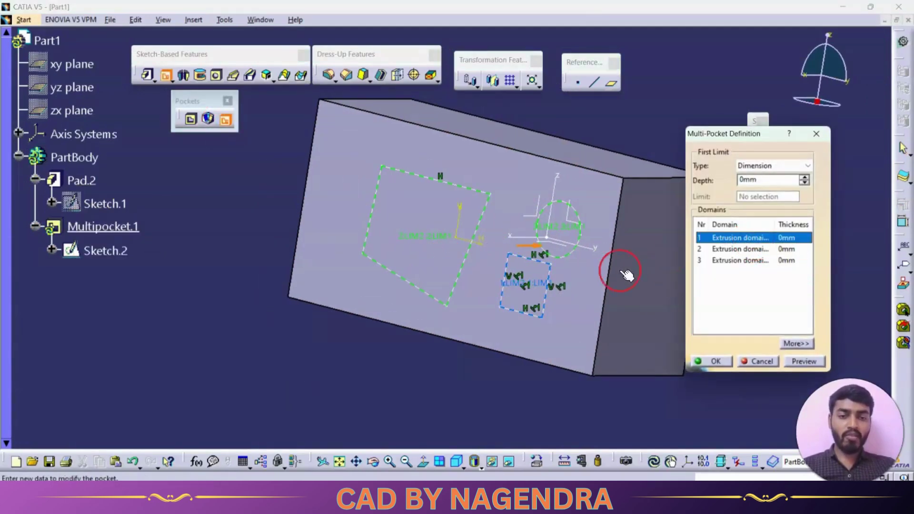
pyautogui.doubleClick(766, 182)
pyautogui.write('5')
pyautogui.click(798, 223)
# Set the depth of the quadrilateral's domain to 20 mm and the circle's domain to 50 mm
pyautogui.click(769, 250)
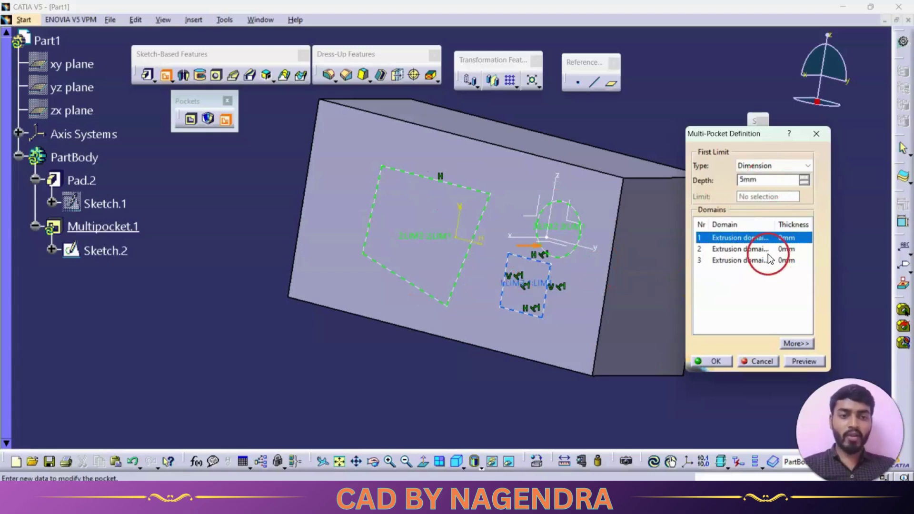
pyautogui.doubleClick(765, 182)
pyautogui.write('20')
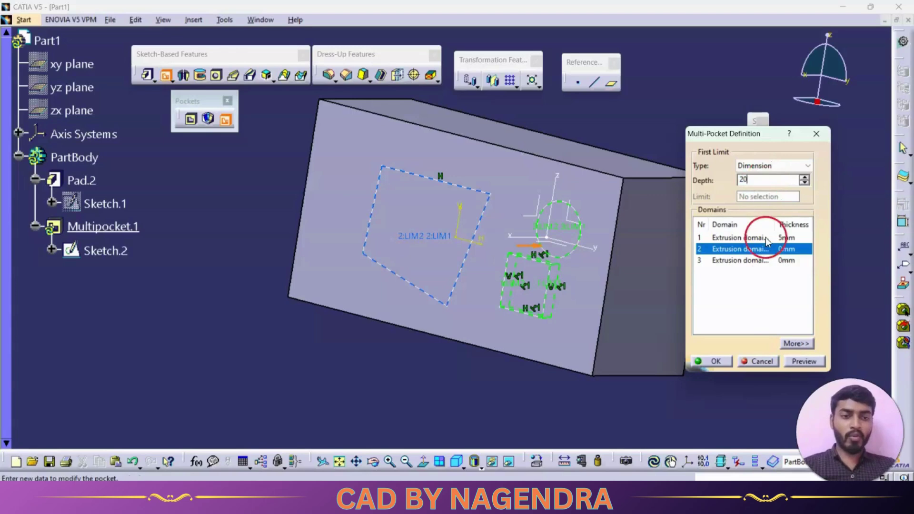
pyautogui.click(753, 261)
pyautogui.doubleClick(768, 184)
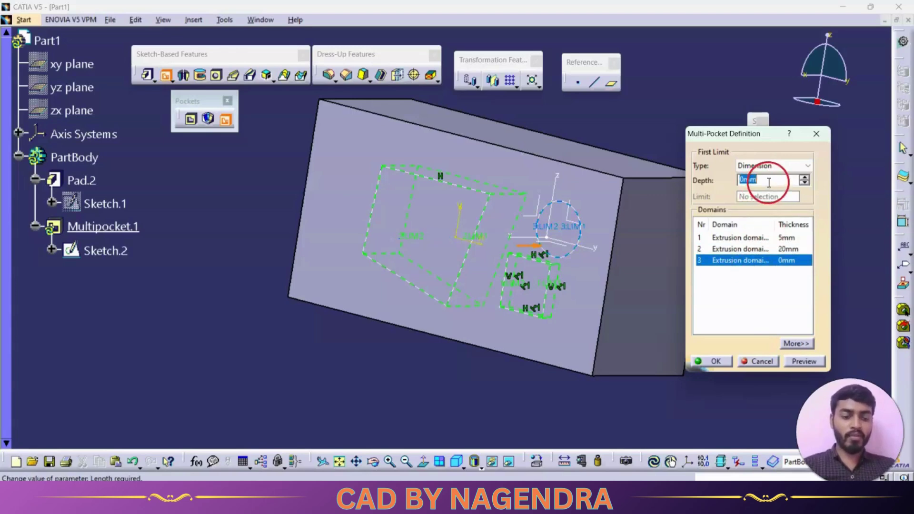
pyautogui.write('50')
# Preview and create the multi-pocket, and close the floating set of pocket tools
pyautogui.click(808, 361)
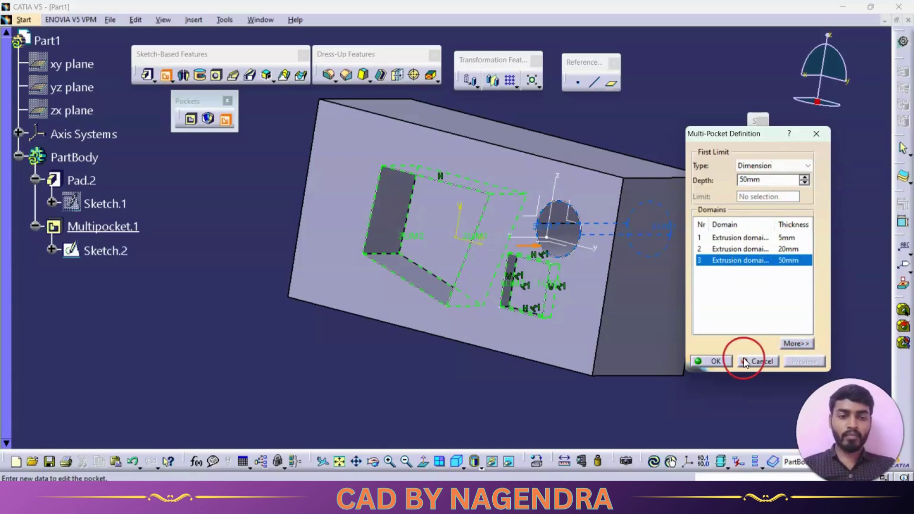
pyautogui.click(708, 362)
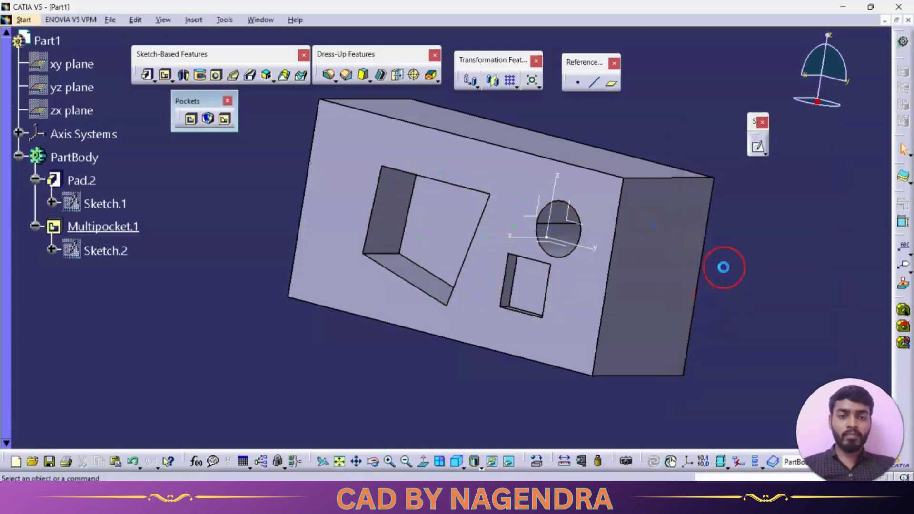
pyautogui.moveTo(530, 257); pyautogui.dragTo(577, 224, button='middle')
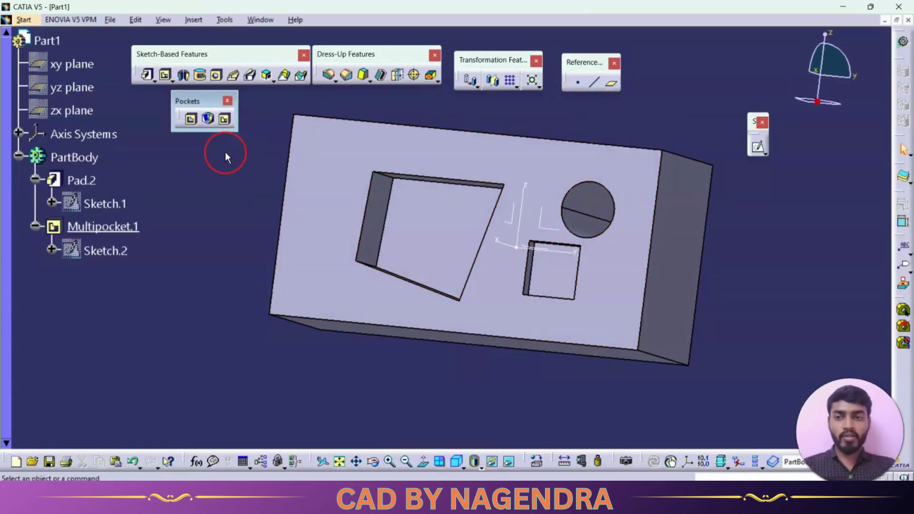
pyautogui.click(227, 101)
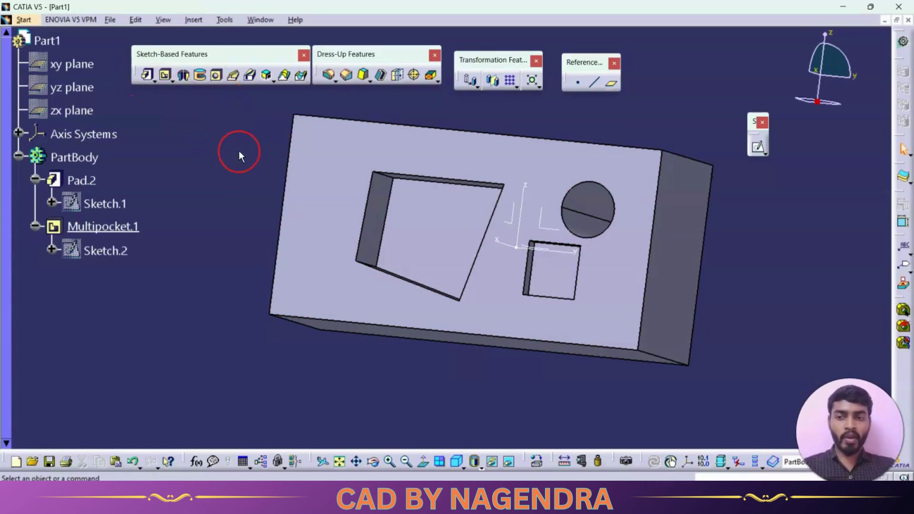
pyautogui.moveTo(633, 167); pyautogui.dragTo(332, 212, button='middle')
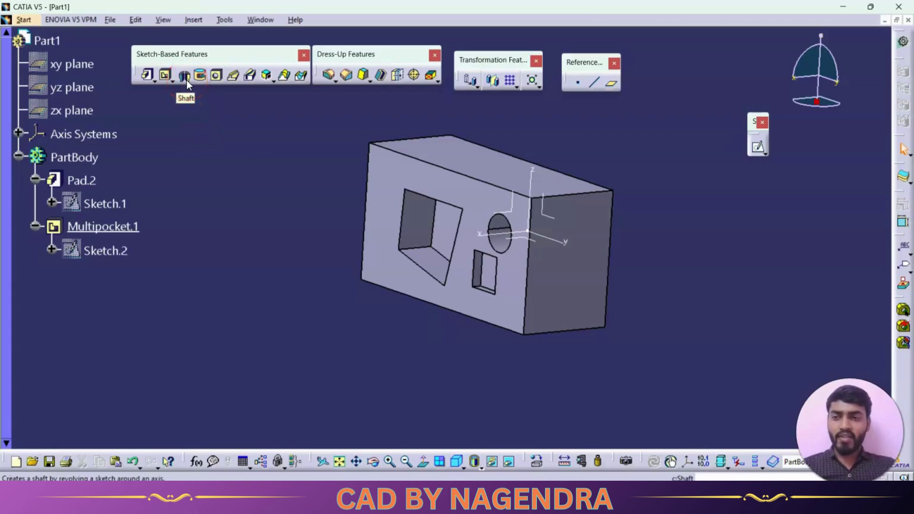
pyautogui.click(111, 21)
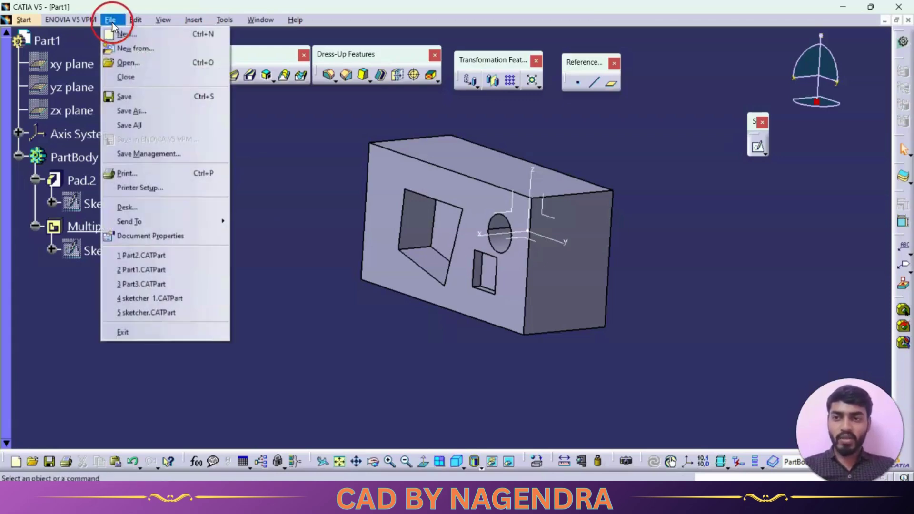
pyautogui.click(131, 78)
pyautogui.click(442, 272)
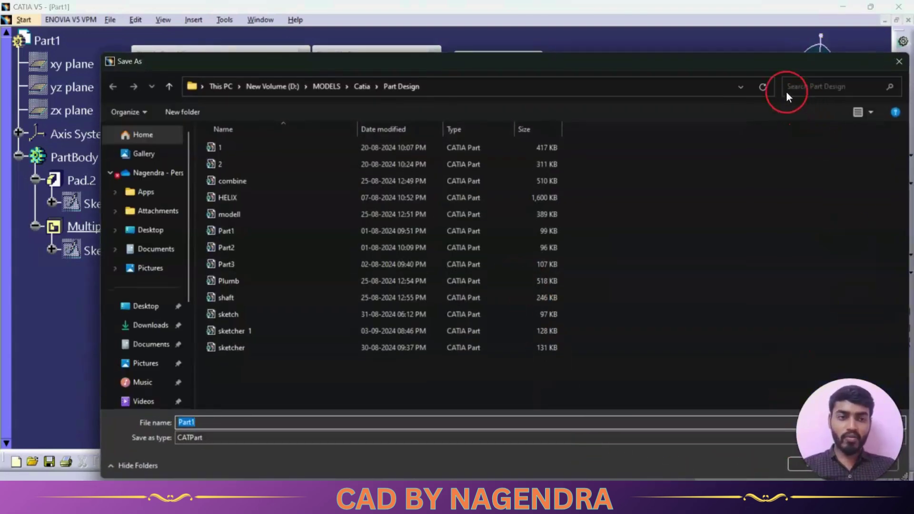
pyautogui.moveTo(790, 71); pyautogui.dragTo(694, 16)
pyautogui.click(767, 413)
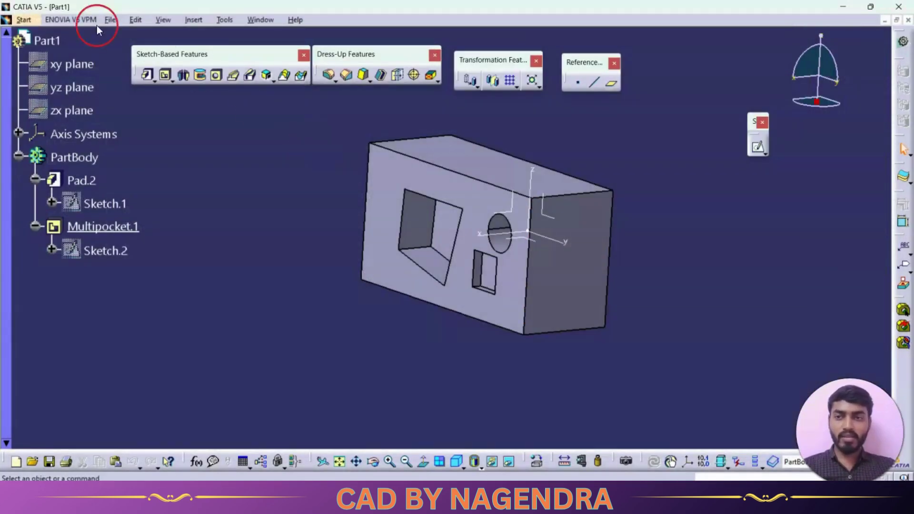
# Close the Part1 document without saving its changes
pyautogui.click(107, 19)
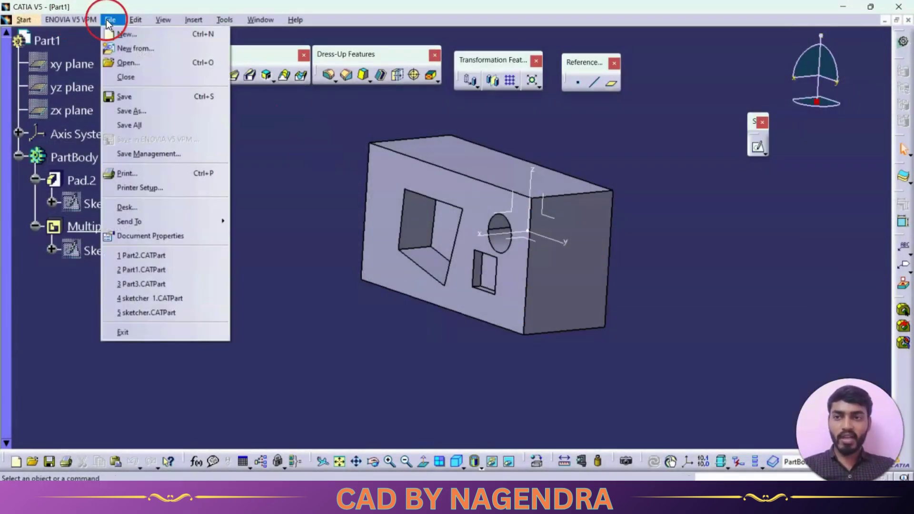
pyautogui.click(127, 77)
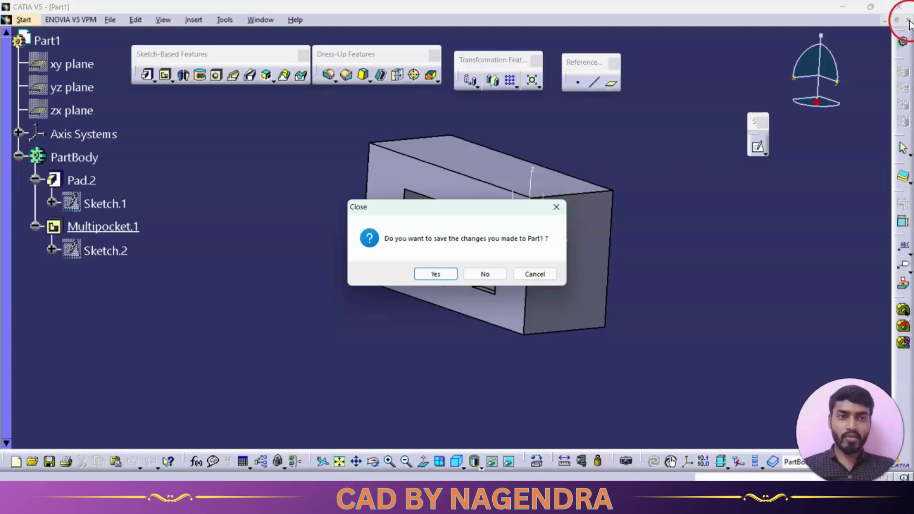
pyautogui.click(485, 273)
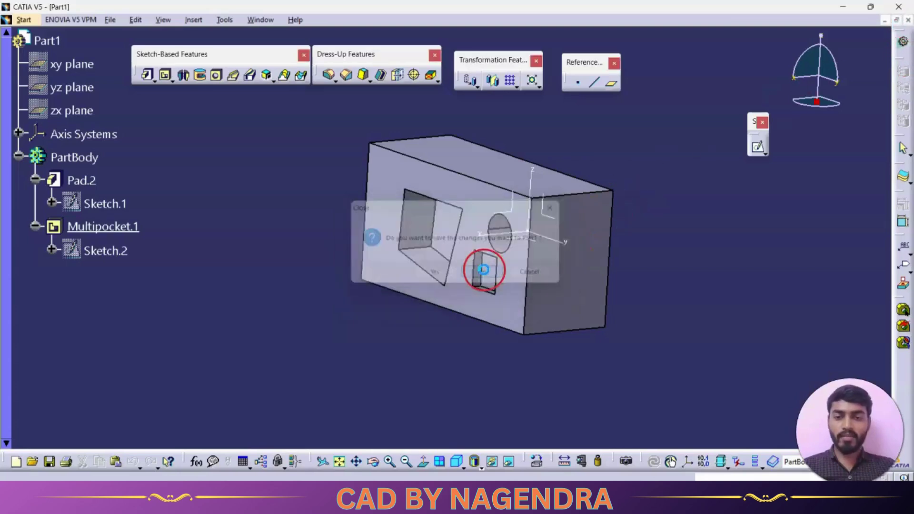
# Create a new Part Design part named Part1, leaving hybrid design and the geometrical set disabled
pyautogui.click(12, 22)
pyautogui.click(29, 34)
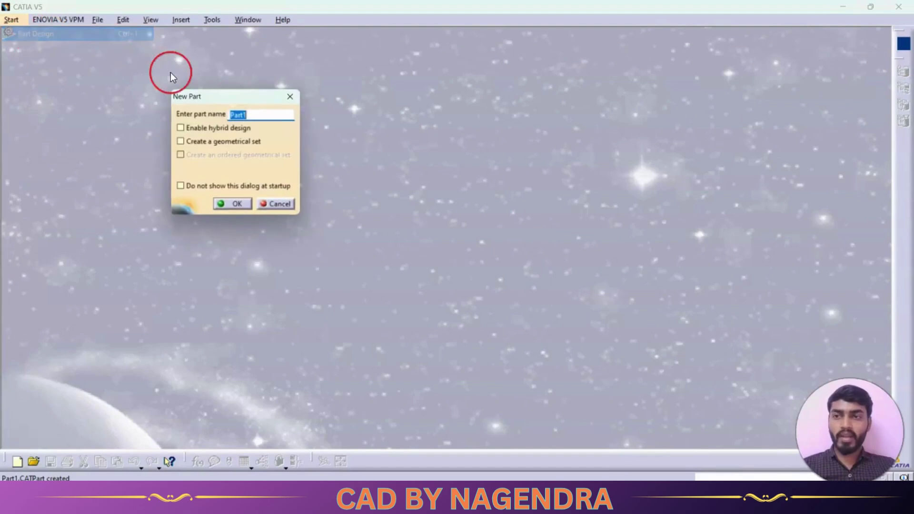
pyautogui.click(242, 204)
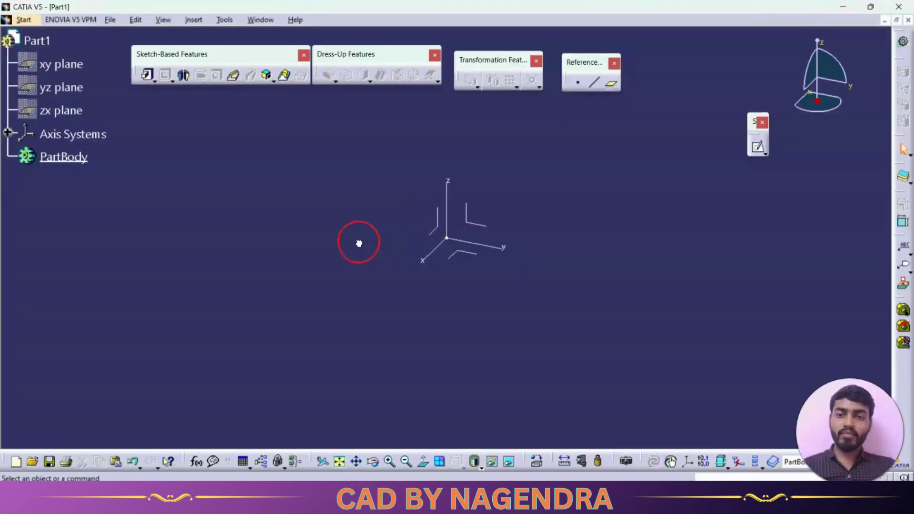
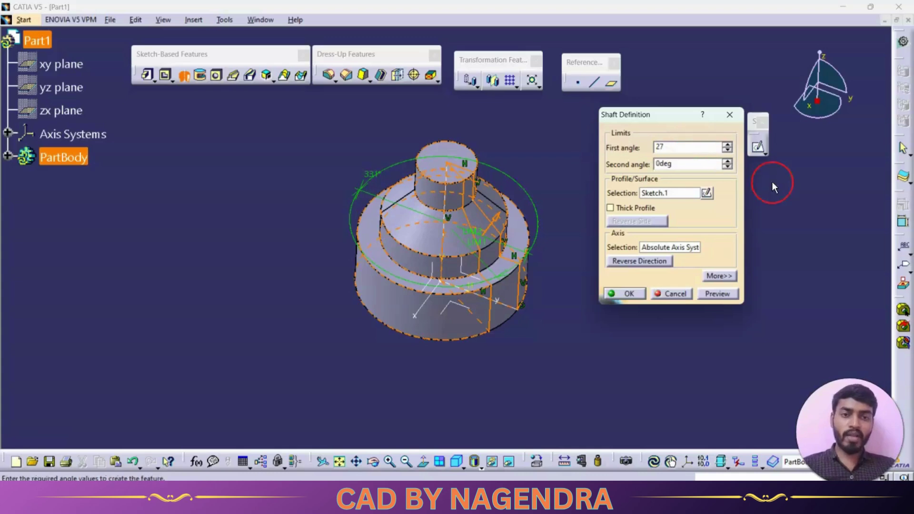
# Set the shaft's first angle to 270 degrees and preview the partial revolution from several sides
pyautogui.write('0')
pyautogui.click(730, 295)
pyautogui.moveTo(623, 306); pyautogui.dragTo(554, 335, button='middle')
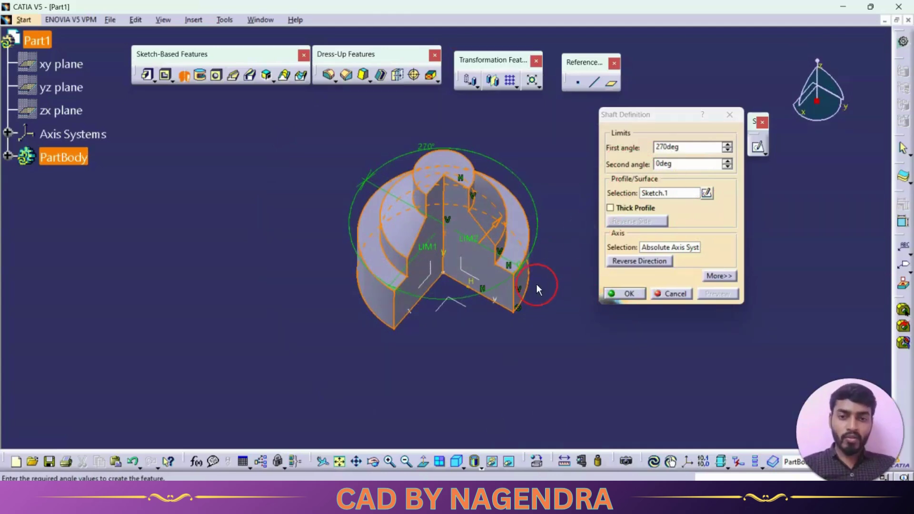
pyautogui.moveTo(536, 284); pyautogui.dragTo(542, 234, button='middle')
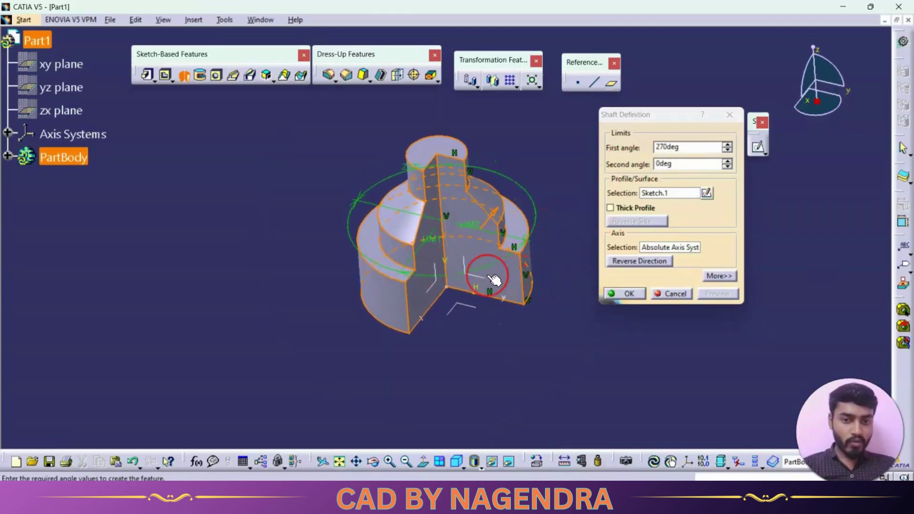
pyautogui.moveTo(563, 312); pyautogui.dragTo(432, 372, button='middle')
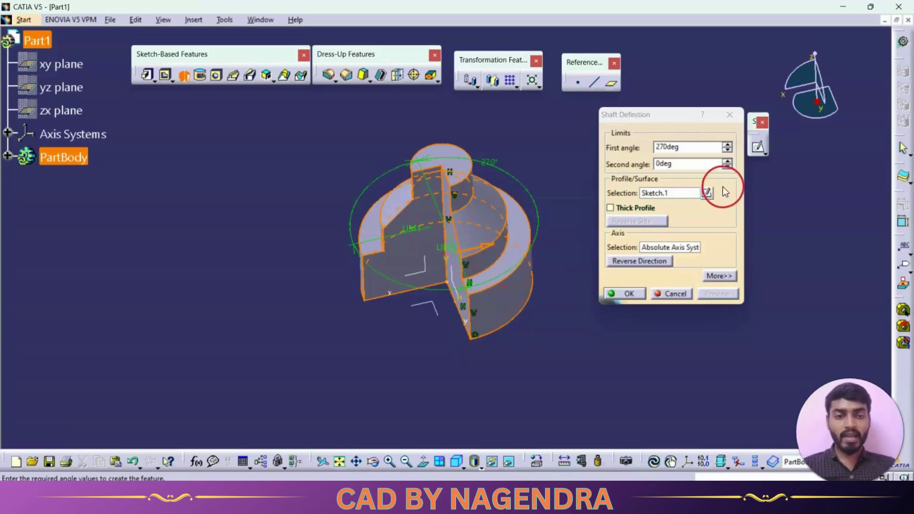
# Lower the shaft's second angle to -36 degrees and preview the revolved body
pyautogui.click(727, 167)
pyautogui.click(727, 166)
pyautogui.click(727, 167)
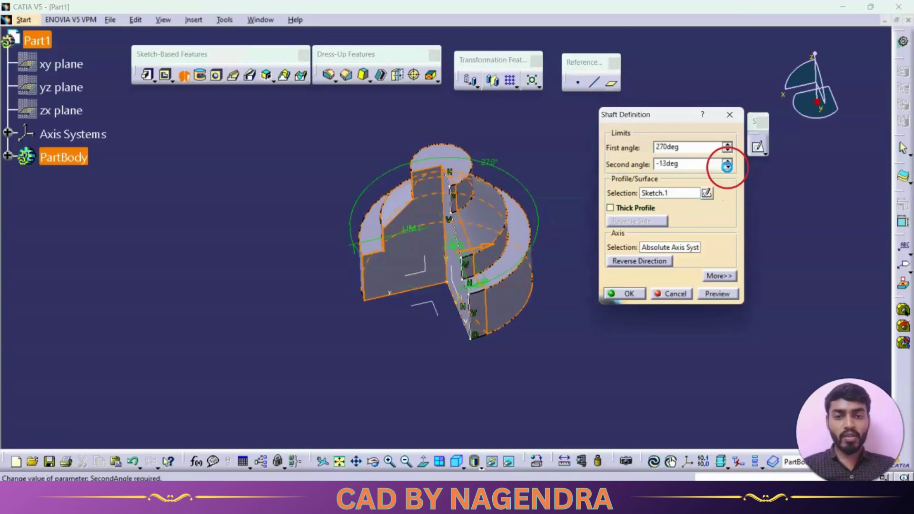
pyautogui.click(727, 166)
pyautogui.click(727, 167)
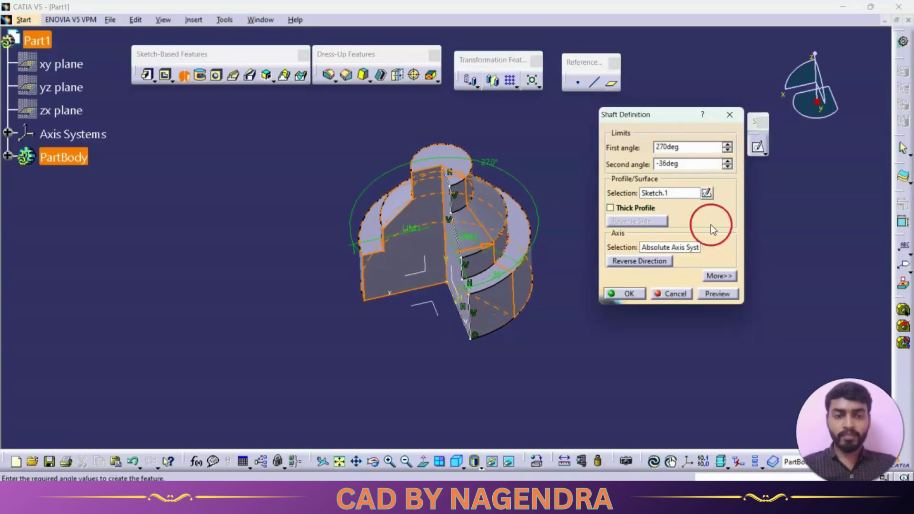
pyautogui.click(724, 294)
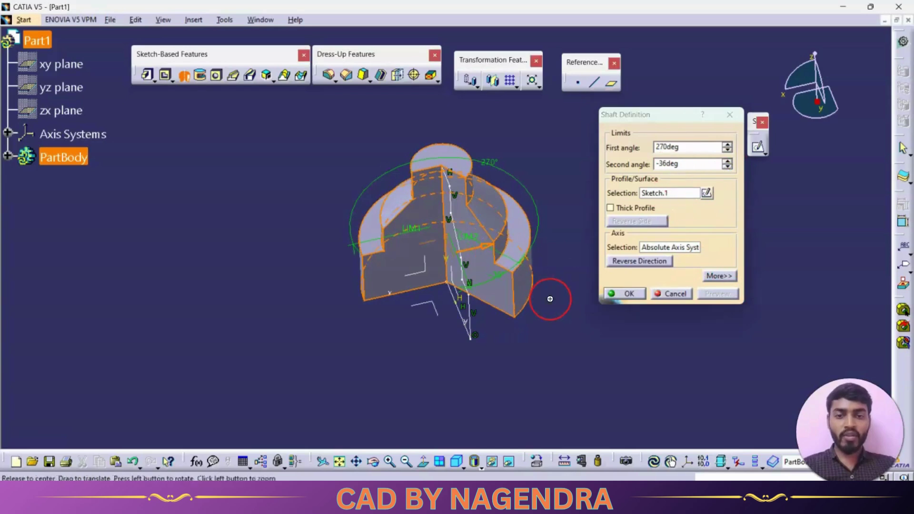
pyautogui.moveTo(547, 298); pyautogui.dragTo(567, 276, button='middle')
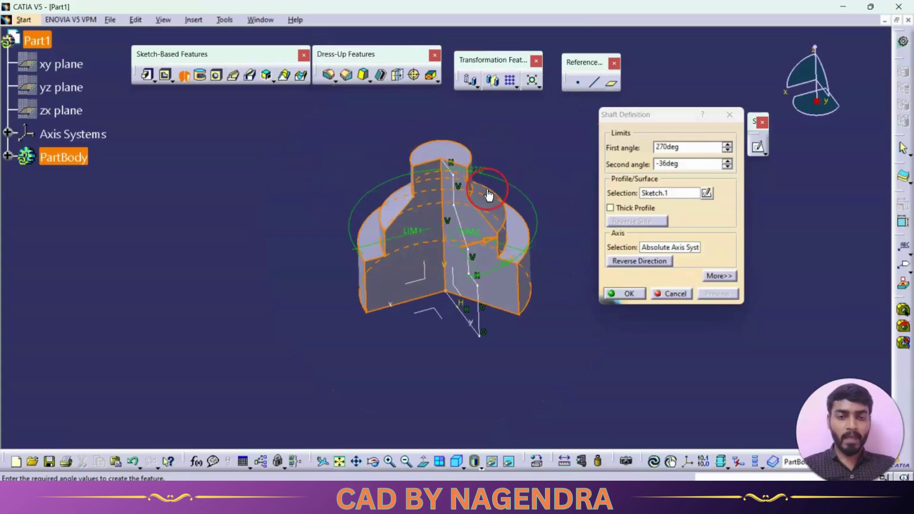
# Enable Thick Profile for the shaft, set Thickness1 to 5 mm, and preview the hollow section up close
pyautogui.click(611, 208)
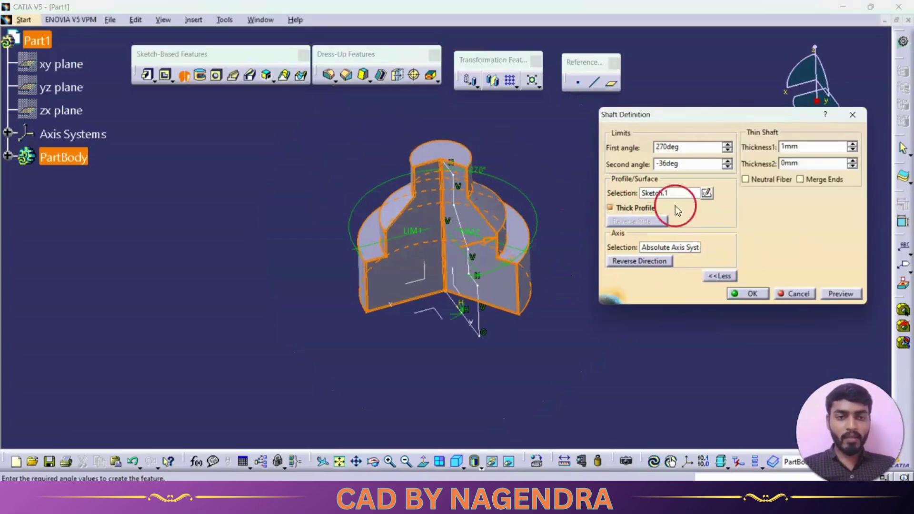
pyautogui.click(852, 144)
pyautogui.click(852, 143)
pyautogui.click(852, 144)
pyautogui.click(852, 144)
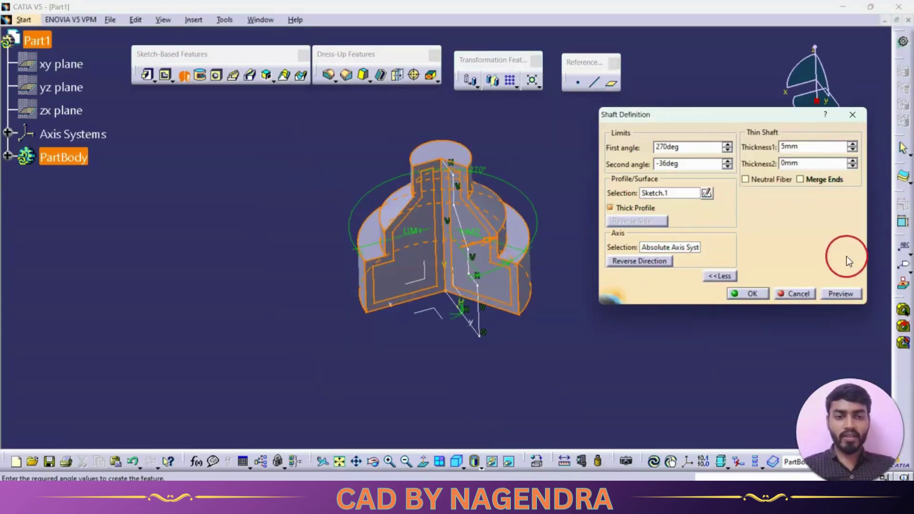
pyautogui.click(853, 296)
pyautogui.moveTo(547, 331); pyautogui.dragTo(423, 204, button='middle')
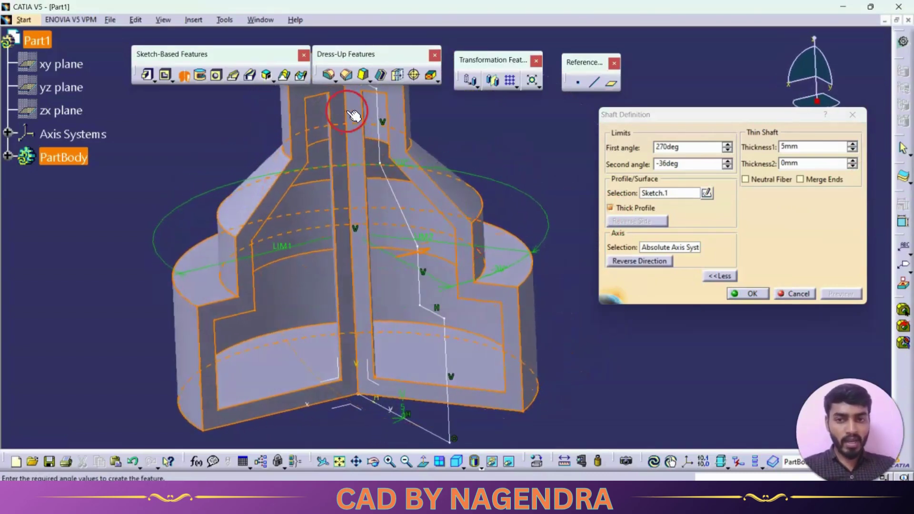
# Disable the shaft's Thick Profile option and preview the solid body
pyautogui.moveTo(343, 212); pyautogui.dragTo(377, 169, button='middle')
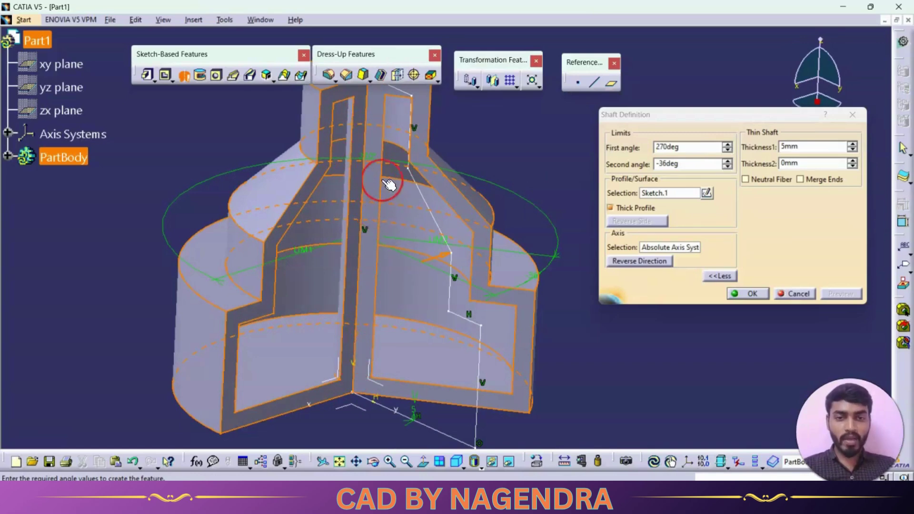
pyautogui.click(639, 208)
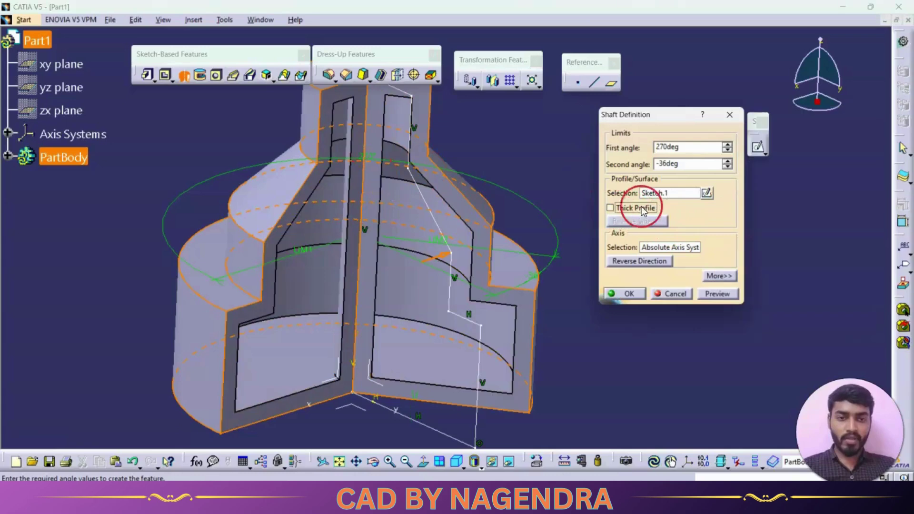
pyautogui.click(723, 293)
pyautogui.scroll(-2, 493, 262)
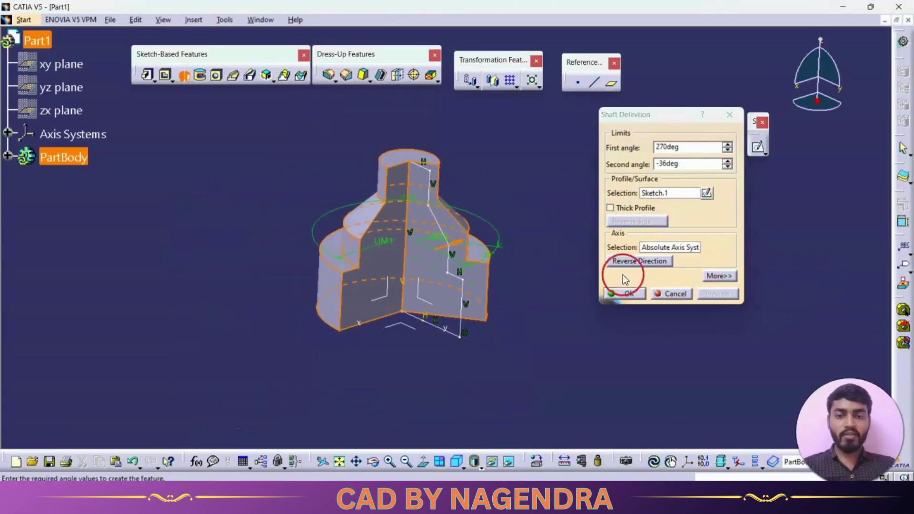
# Reverse the shaft's revolution direction, preview it, and switch back to the original direction
pyautogui.click(633, 261)
pyautogui.click(717, 293)
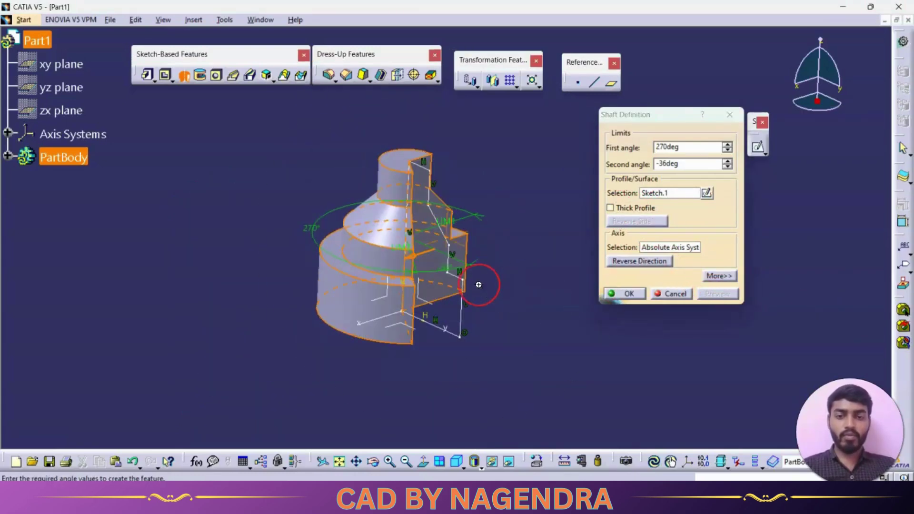
pyautogui.moveTo(480, 282); pyautogui.dragTo(497, 346, button='middle')
pyautogui.click(642, 262)
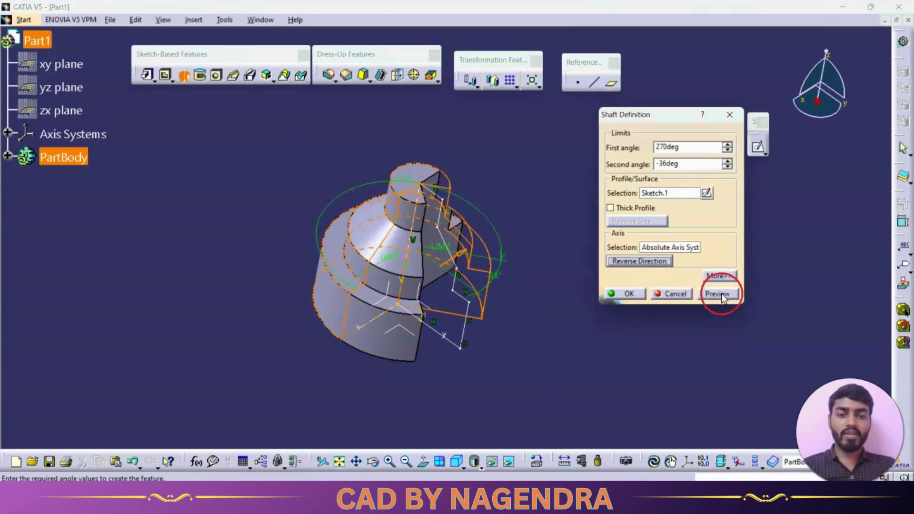
pyautogui.click(718, 295)
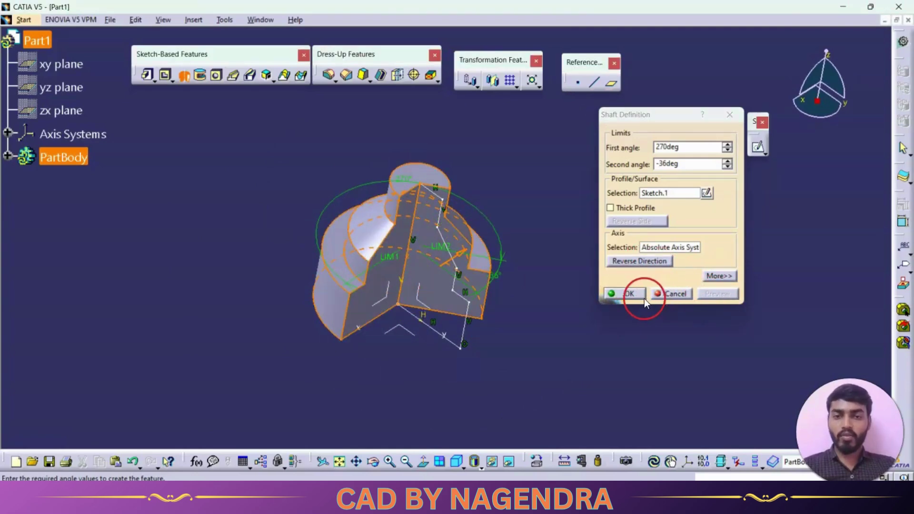
# Set the shaft's second angle to 0 degrees and its first angle to 300 degrees, and create the shaft
pyautogui.doubleClick(698, 164)
pyautogui.write('0')
pyautogui.press('Return')
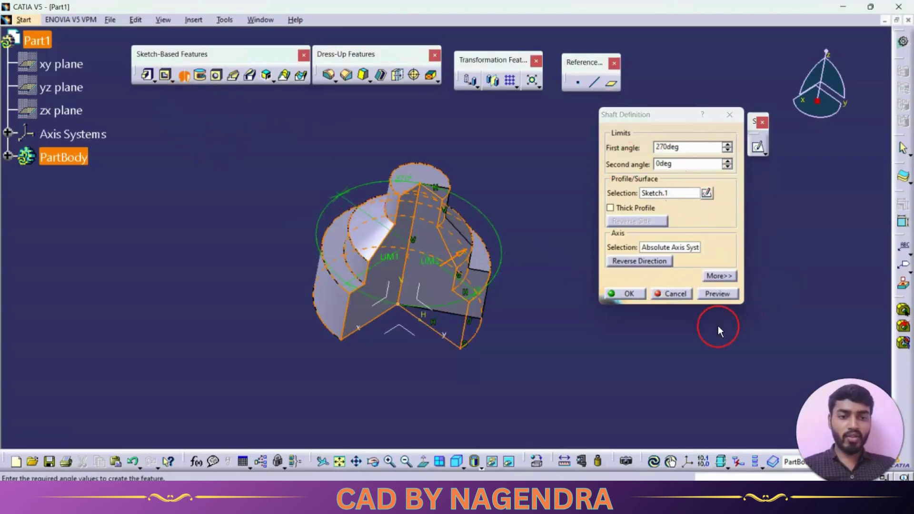
pyautogui.doubleClick(693, 148)
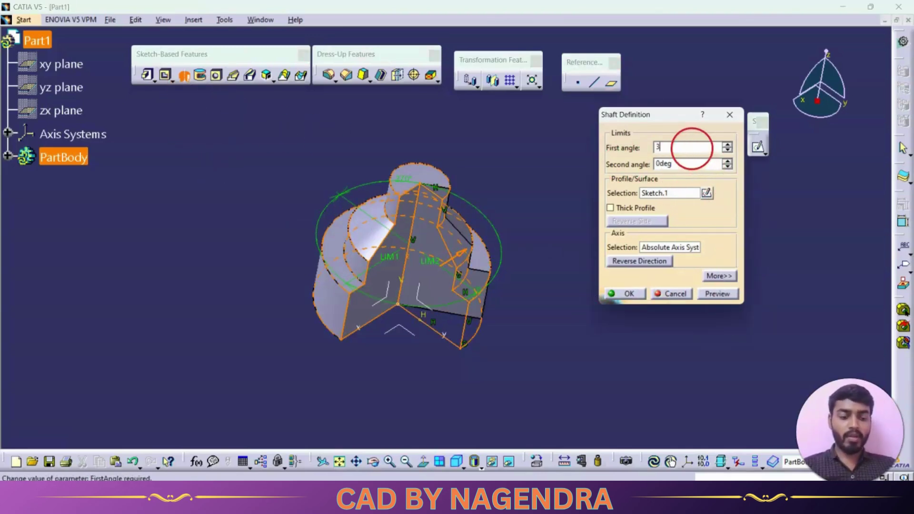
pyautogui.write('300')
pyautogui.press('Return')
pyautogui.click(718, 294)
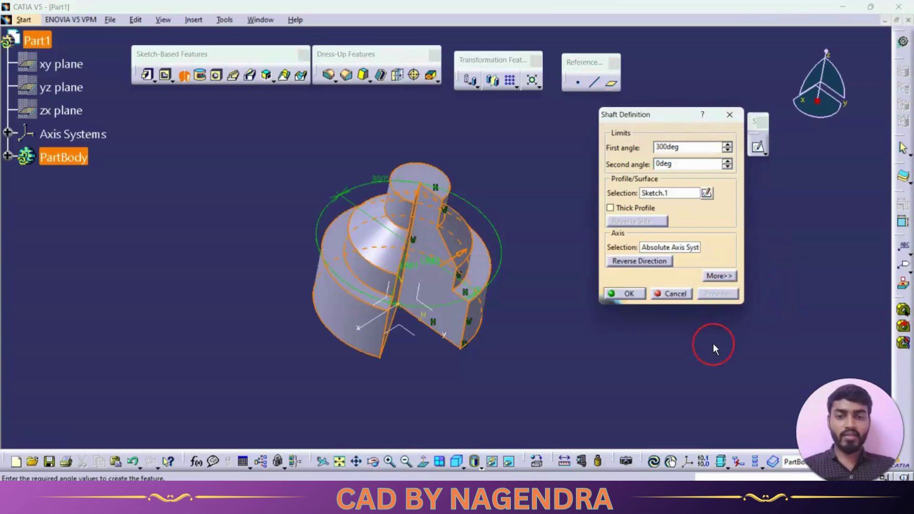
pyautogui.click(629, 295)
pyautogui.moveTo(613, 319); pyautogui.dragTo(559, 289, button='middle')
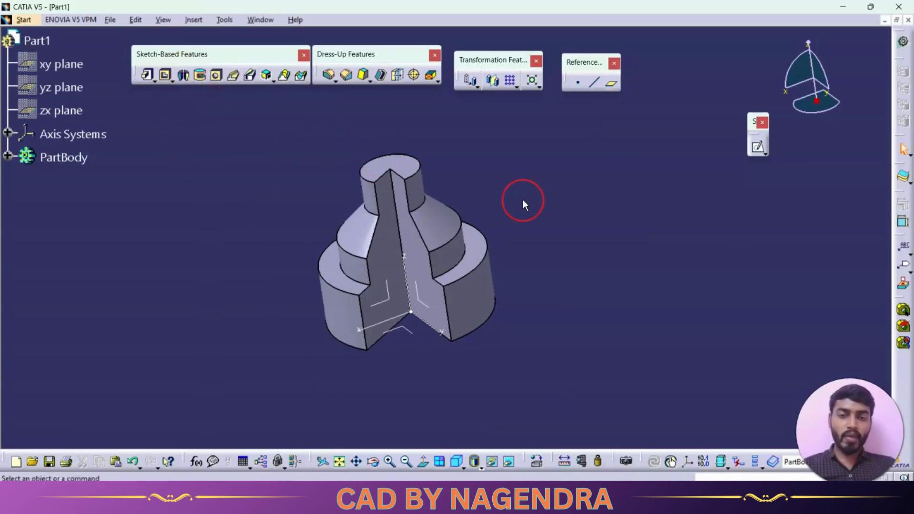
# On the yz plane, sketch a closed tapered profile from the origin, about 98 mm high, 9.5 mm wide above and 38 mm wide at the base
pyautogui.click(459, 460)
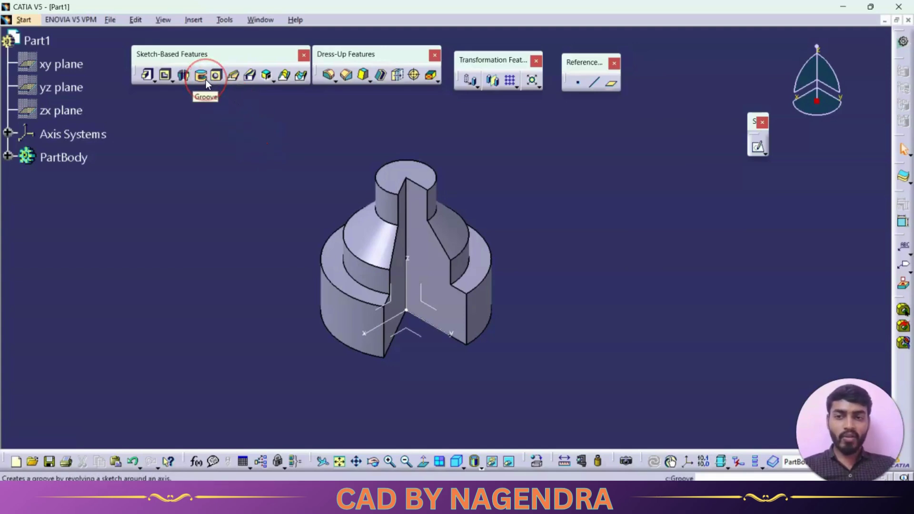
pyautogui.click(759, 150)
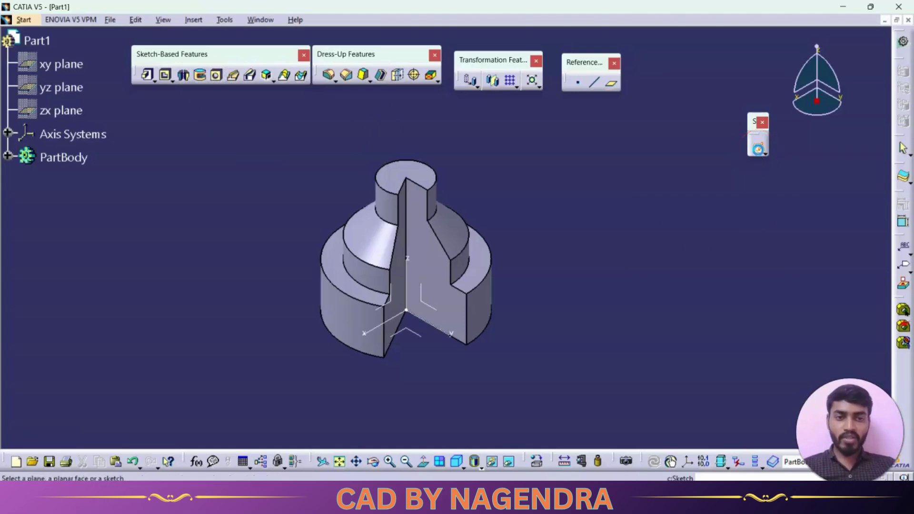
pyautogui.click(427, 305)
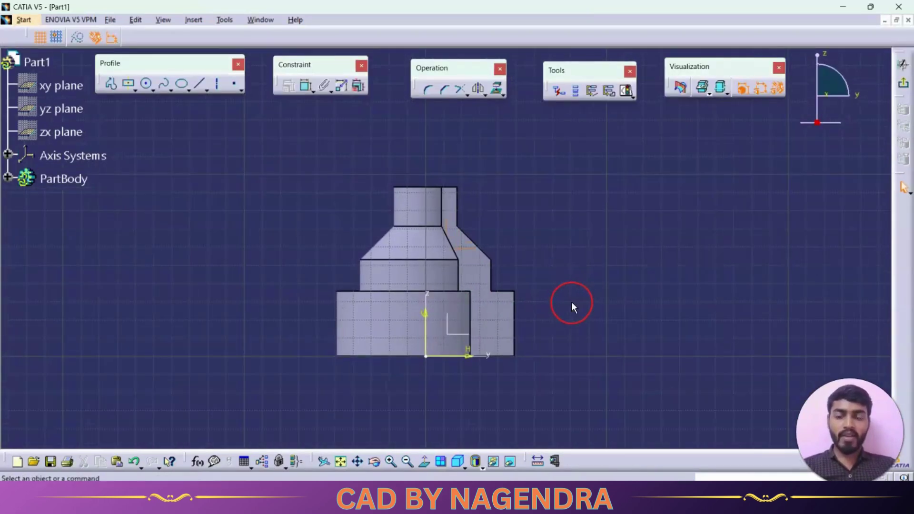
pyautogui.click(112, 84)
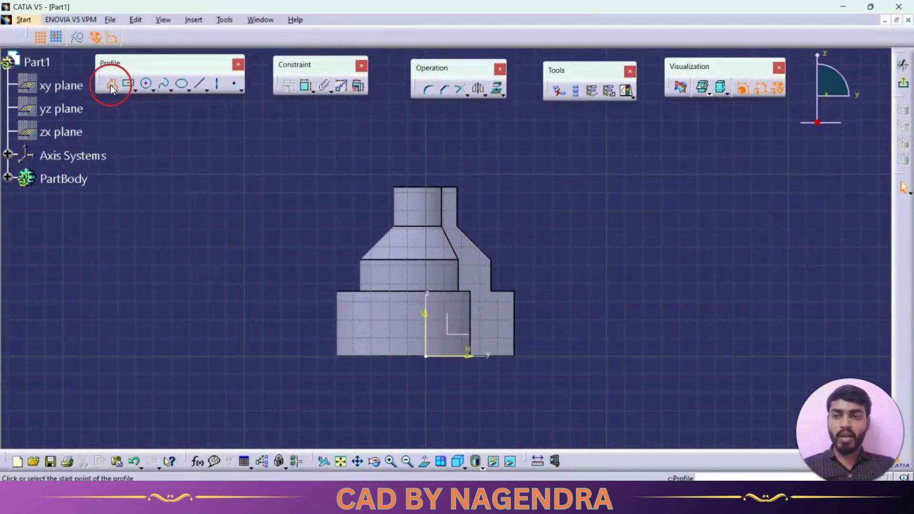
pyautogui.click(425, 356)
pyautogui.click(426, 177)
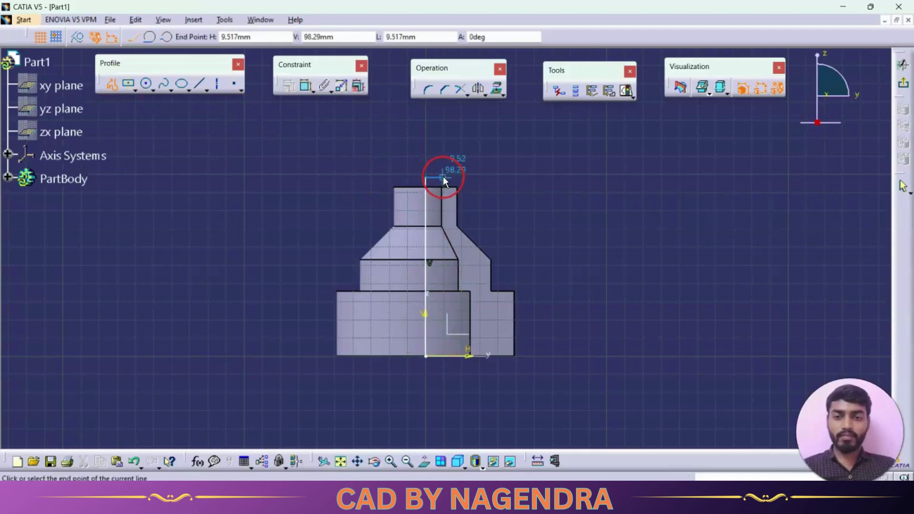
pyautogui.click(442, 177)
pyautogui.click(496, 354)
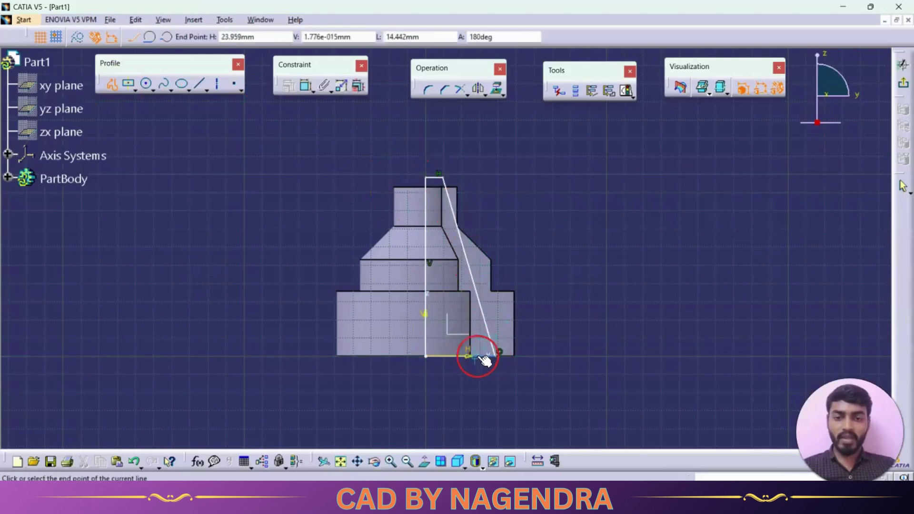
pyautogui.click(426, 356)
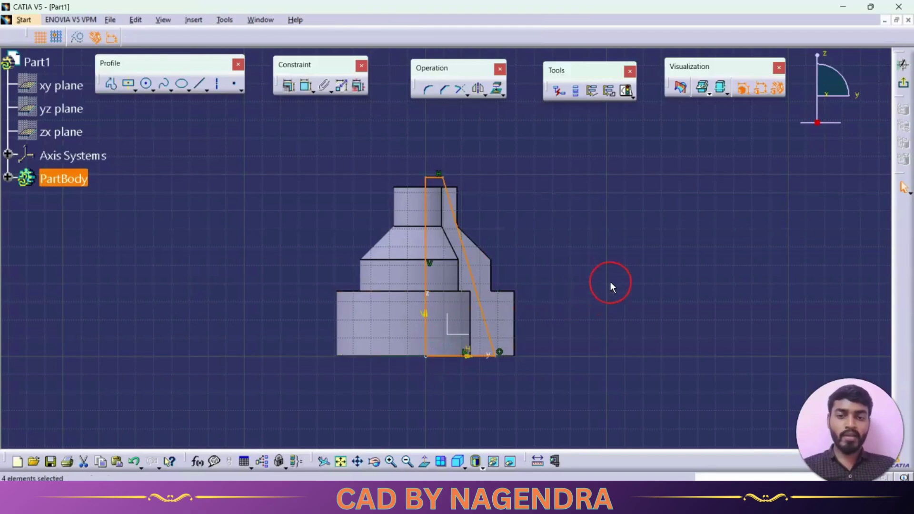
pyautogui.click(903, 83)
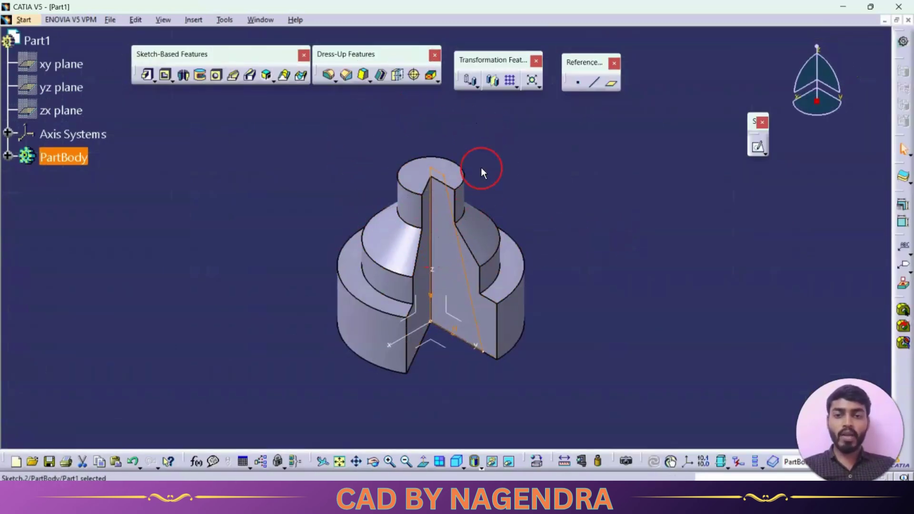
# Cut a 300 degree groove into the shaft by revolving the tapered sketch about its vertical edge
pyautogui.click(202, 77)
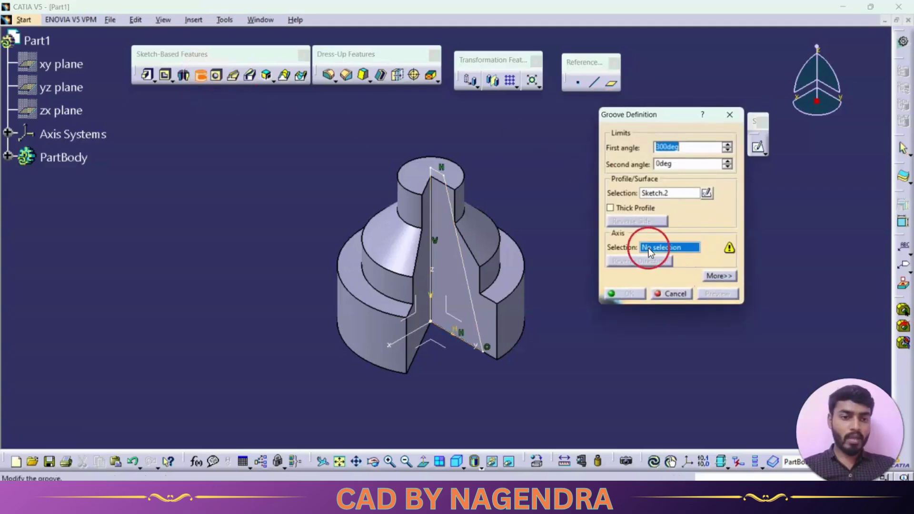
pyautogui.click(431, 261)
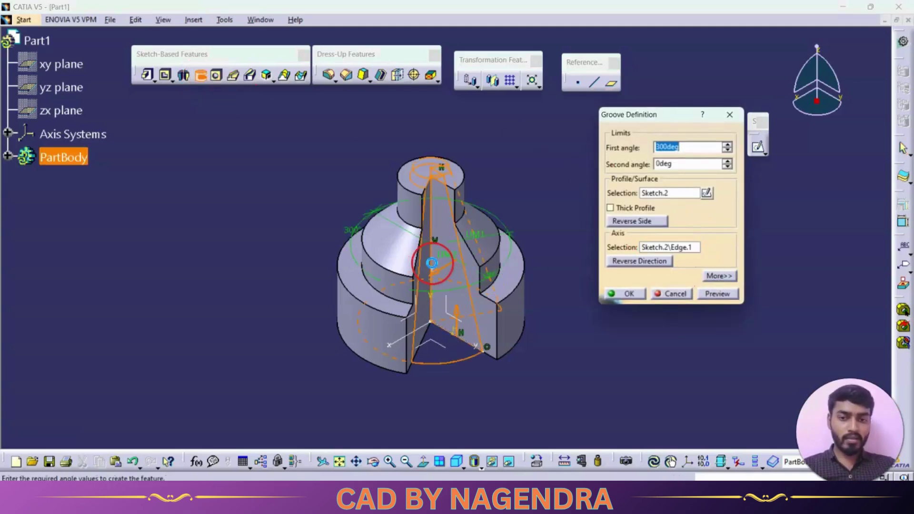
pyautogui.click(717, 294)
pyautogui.click(635, 293)
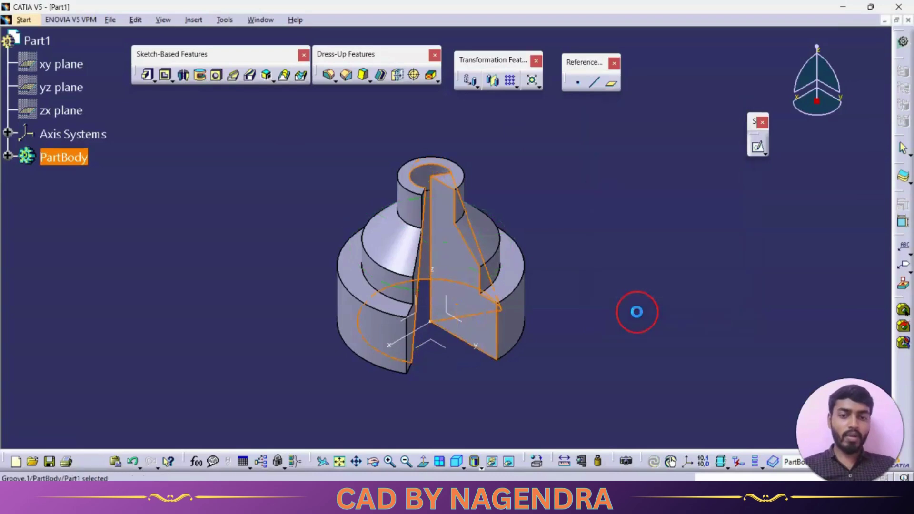
pyautogui.moveTo(626, 299); pyautogui.dragTo(625, 320, button='middle')
# Edit the groove and set its first angle to 360 degrees
pyautogui.click(14, 160)
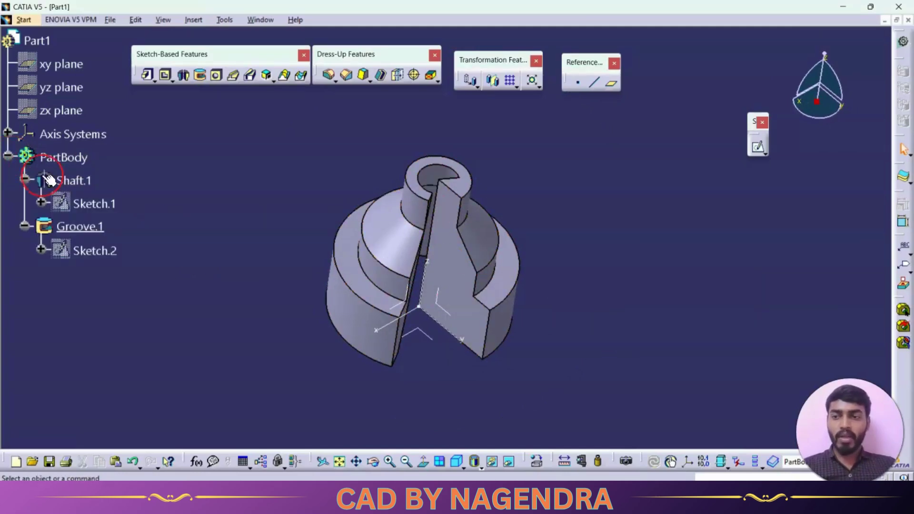
pyautogui.doubleClick(78, 226)
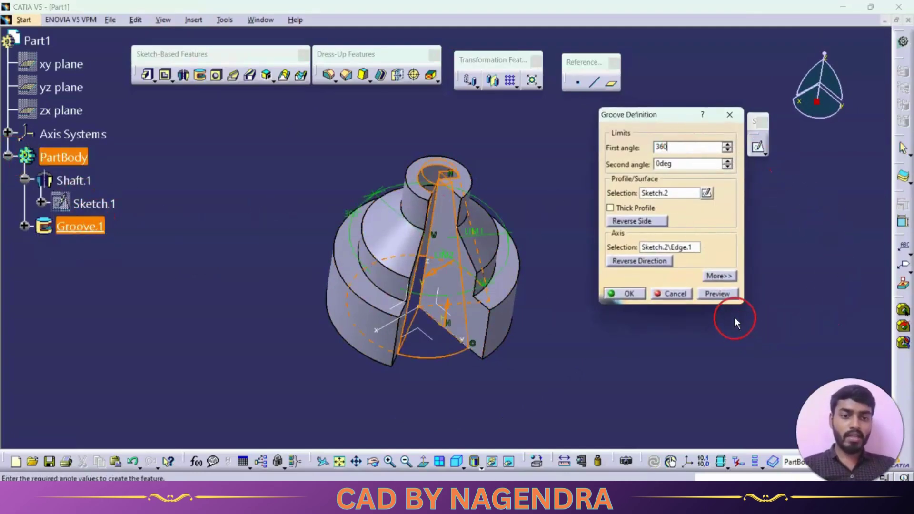
pyautogui.click(728, 294)
pyautogui.click(637, 296)
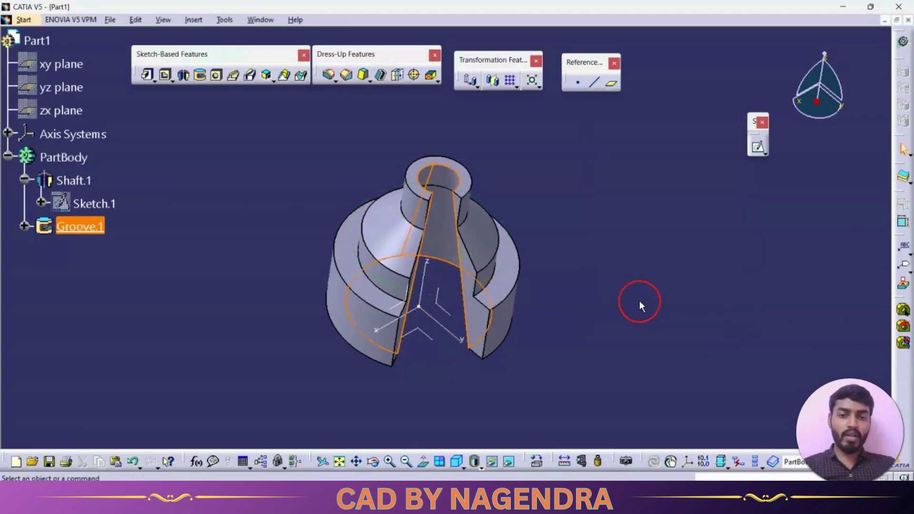
pyautogui.moveTo(562, 307); pyautogui.dragTo(510, 269, button='middle')
# Edit the shaft to a full 360 degree first angle and show the complete part in isometric view
pyautogui.doubleClick(90, 137)
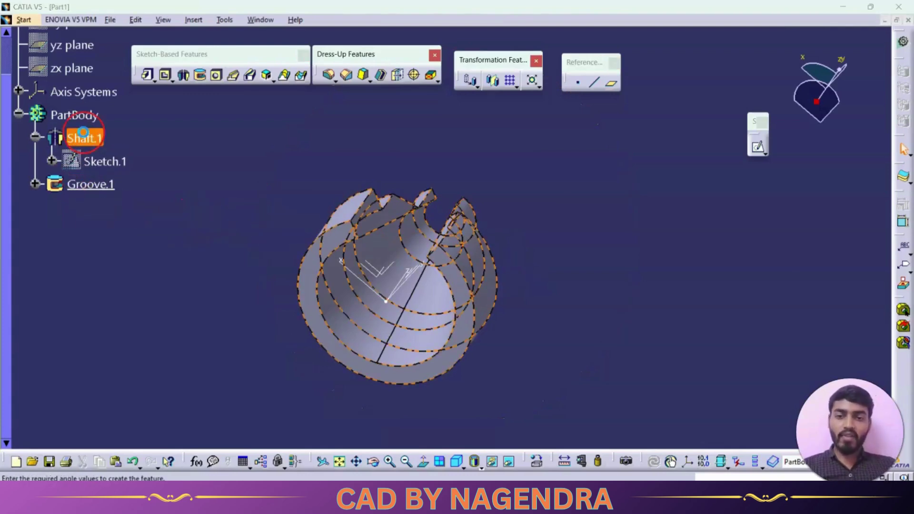
pyautogui.write('360')
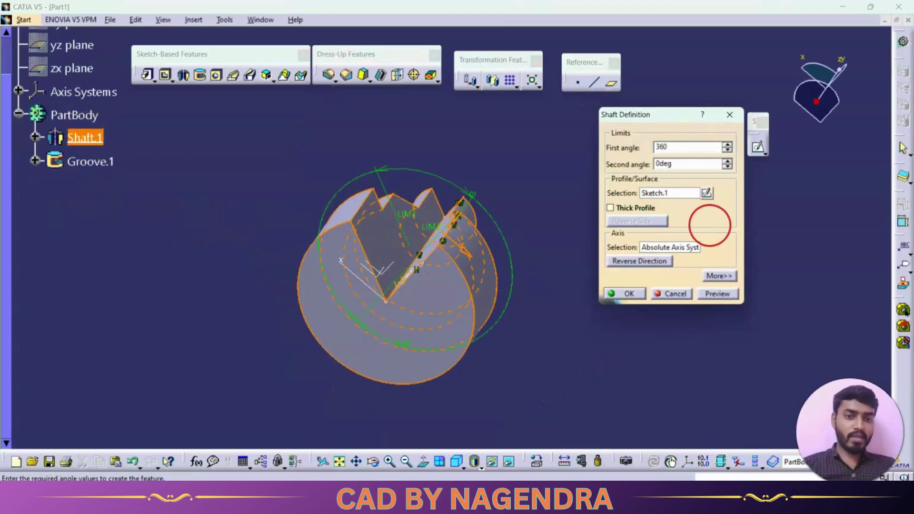
pyautogui.press('Return')
pyautogui.moveTo(498, 384); pyautogui.dragTo(418, 366, button='middle')
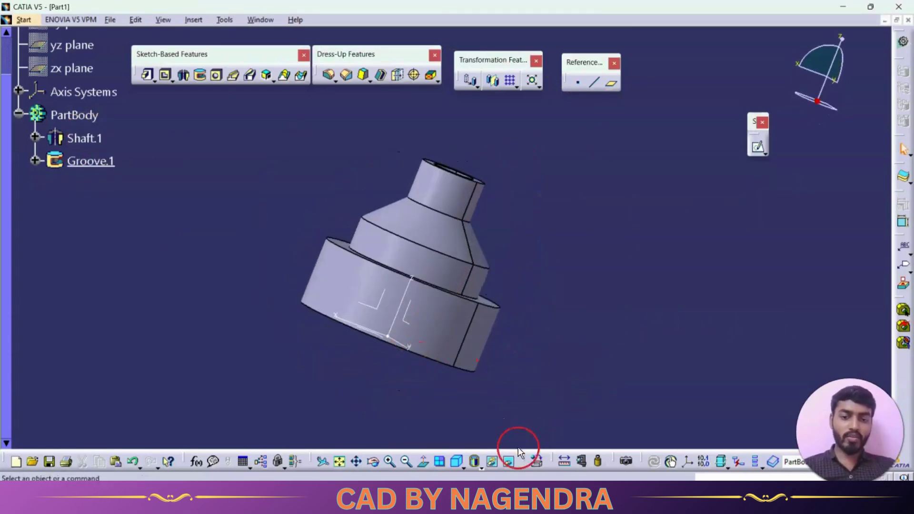
pyautogui.click(457, 461)
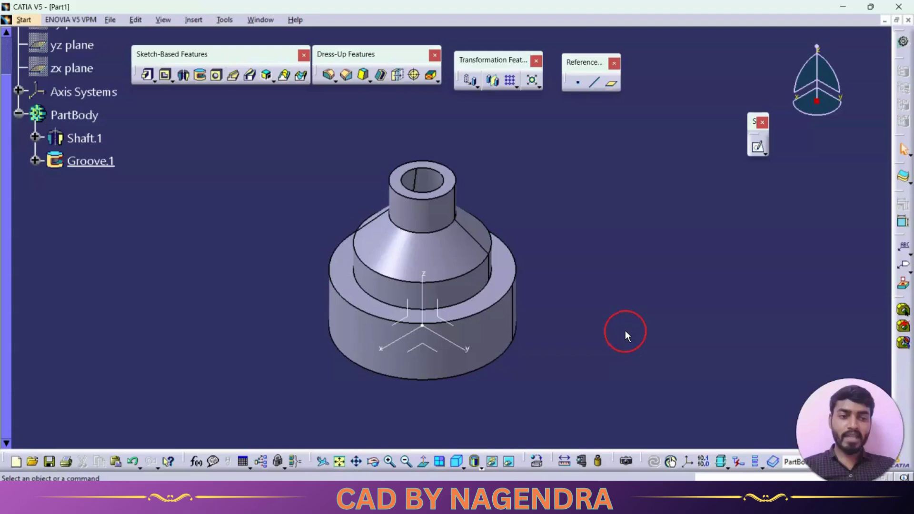
pyautogui.moveTo(571, 282); pyautogui.dragTo(610, 254, button='middle')
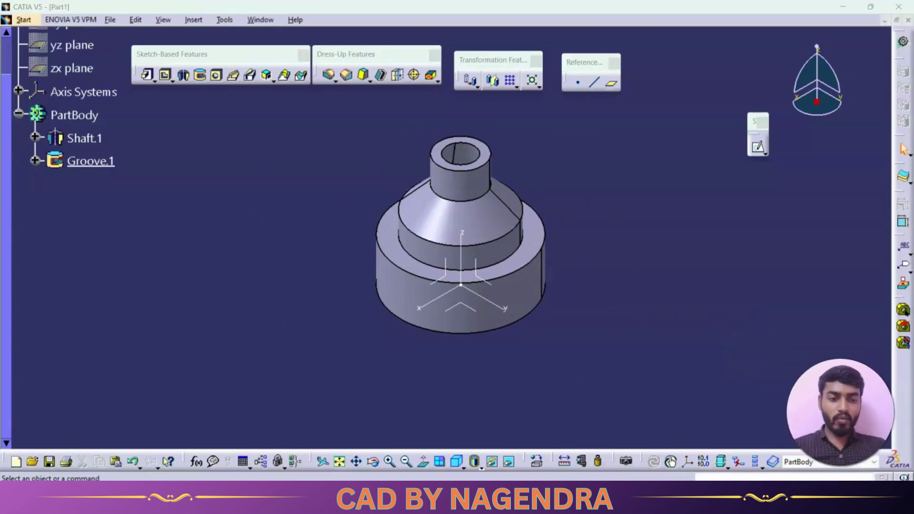
# Undock the Tools and Dynamic Sectioning toolbars into the work area
pyautogui.click(717, 321)
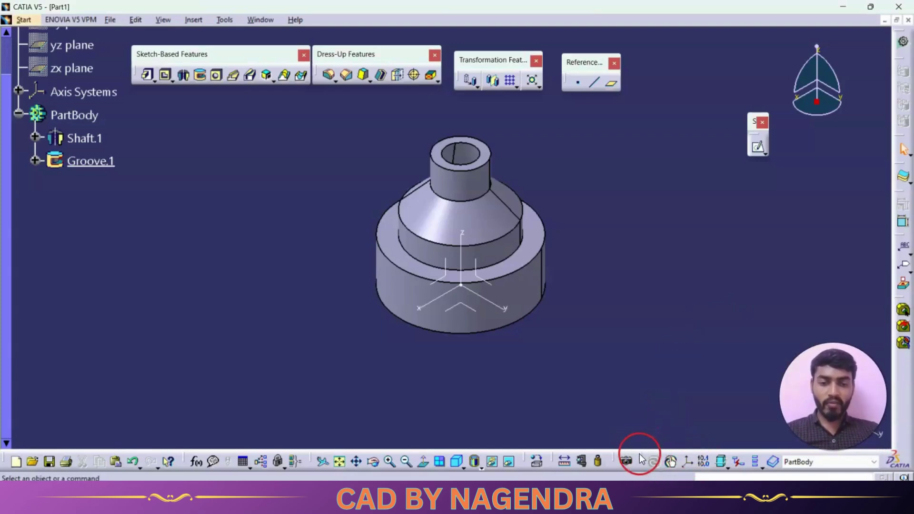
pyautogui.moveTo(639, 458); pyautogui.dragTo(618, 428)
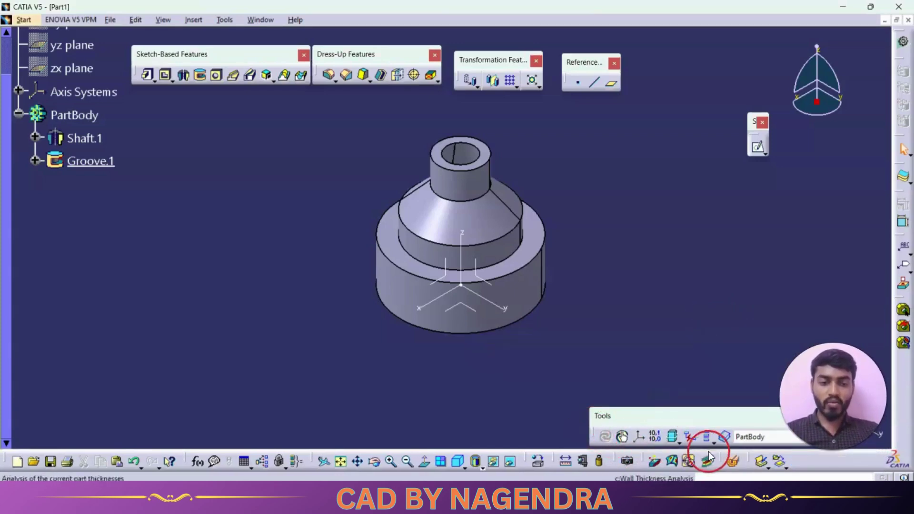
pyautogui.moveTo(724, 457); pyautogui.dragTo(761, 283)
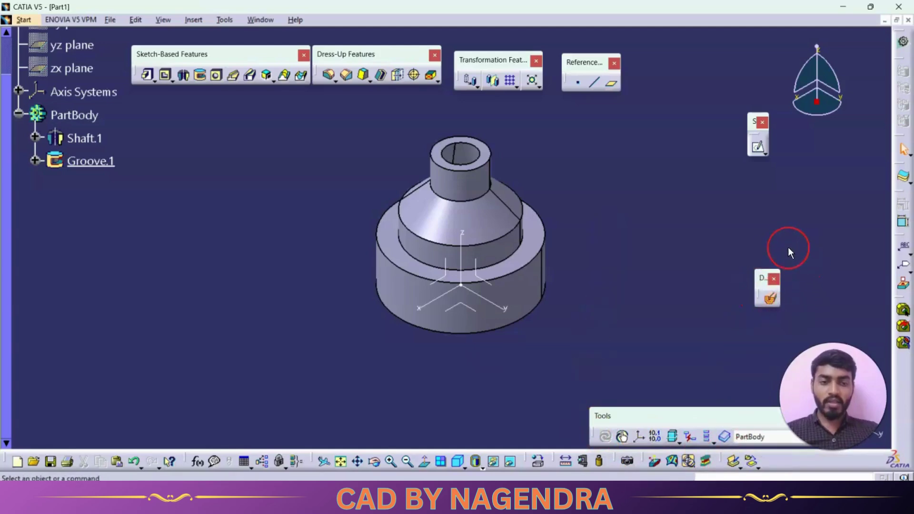
# Inspect the tapered bore with Dynamic Sectioning, cutting the part parallel to the yz plane and parallel to the zx plane
pyautogui.click(771, 300)
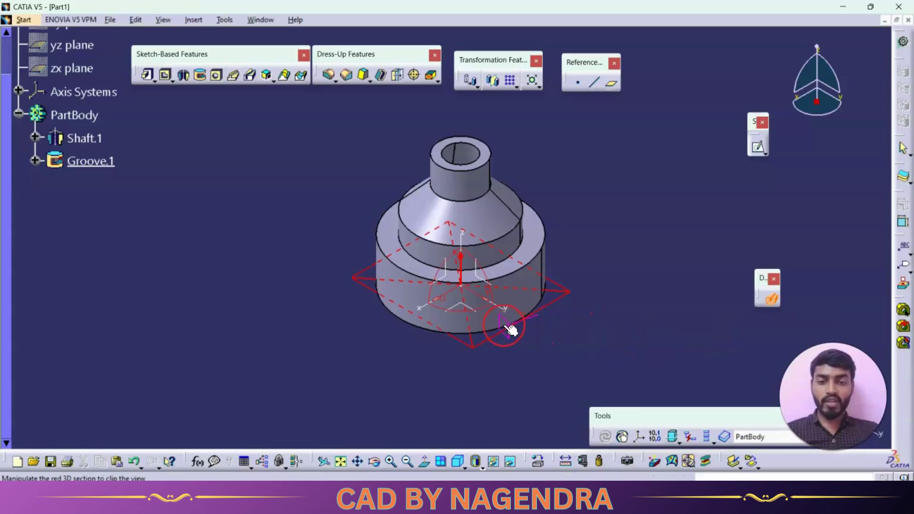
pyautogui.click(487, 279)
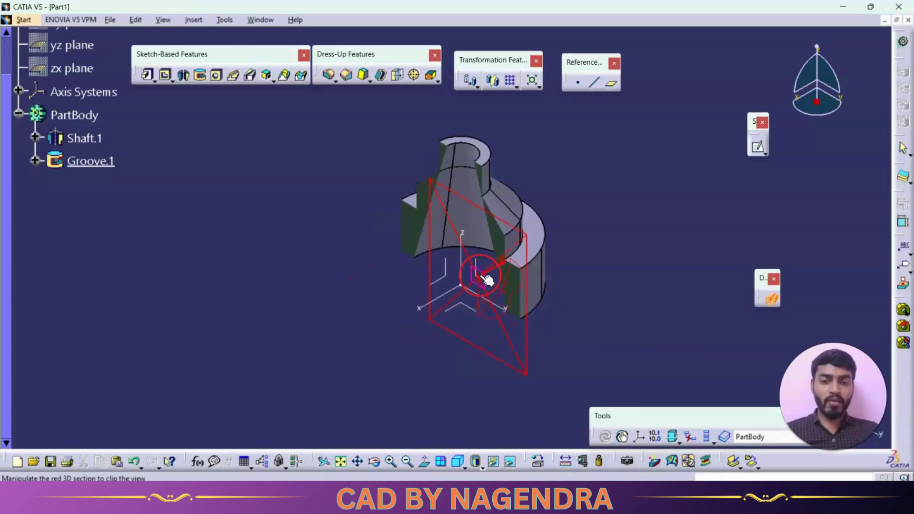
pyautogui.click(448, 277)
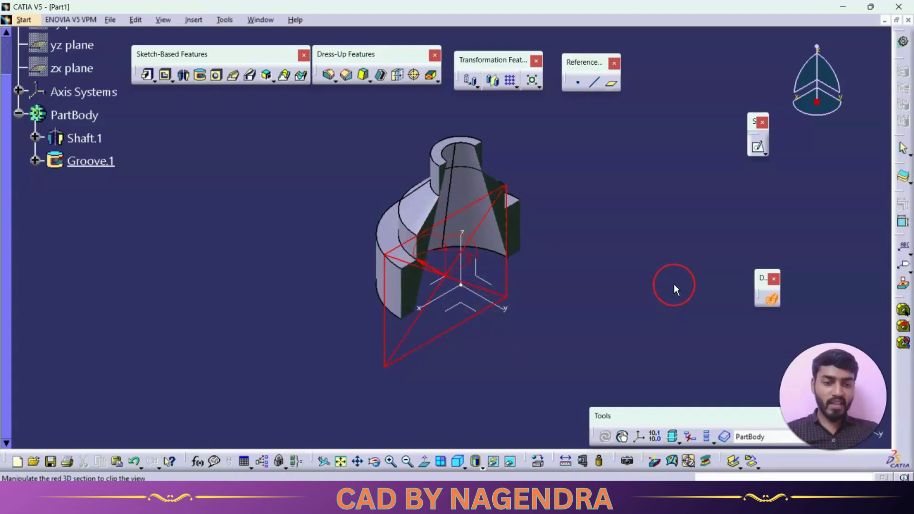
# Cut the part parallel to the yz plane with the dynamic section and examine the tapered bore in the standard front view
pyautogui.click(487, 279)
pyautogui.moveTo(456, 285); pyautogui.dragTo(539, 283, button='middle')
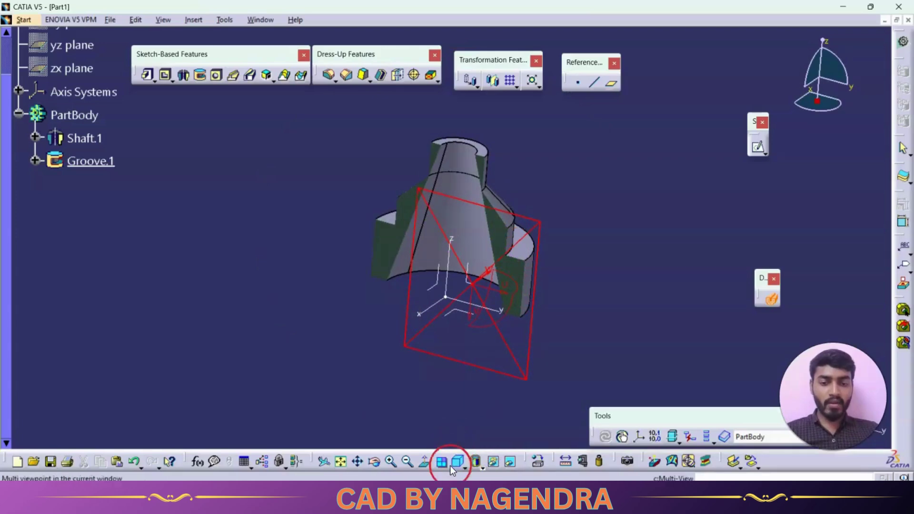
pyautogui.click(465, 467)
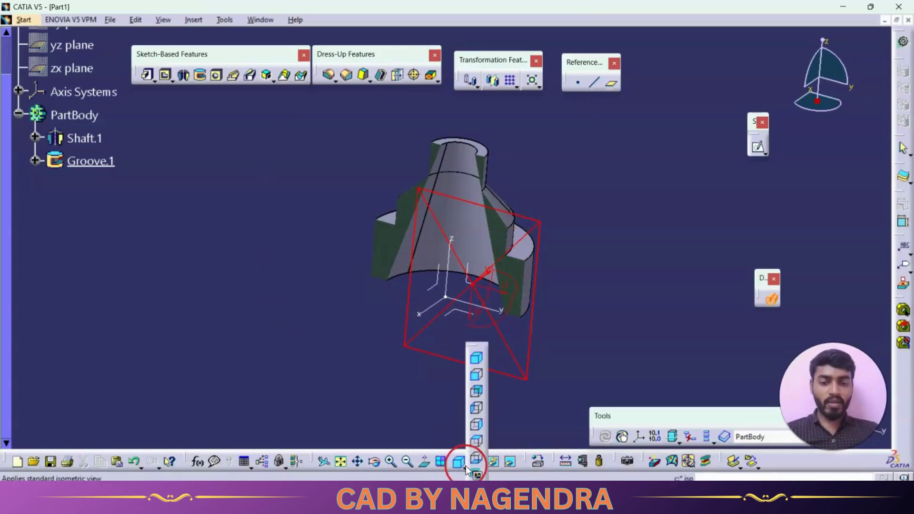
pyautogui.click(478, 377)
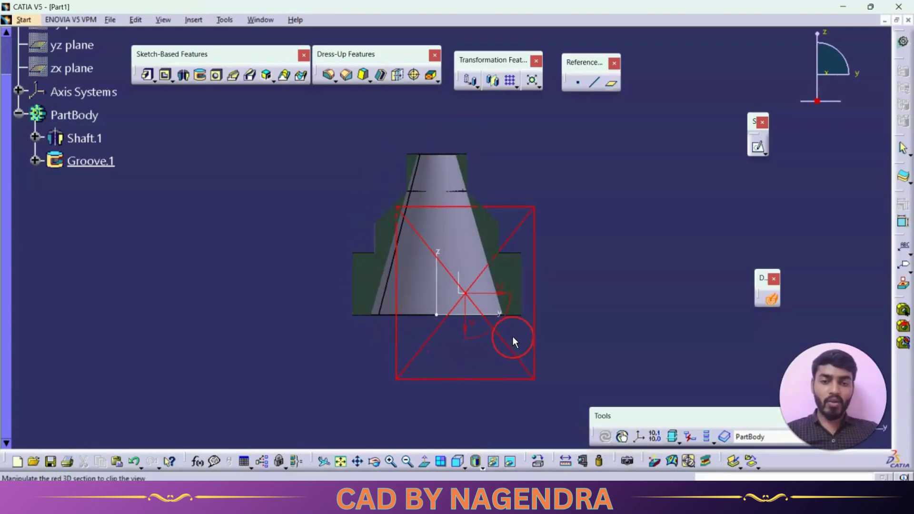
# Turn off Dynamic Sectioning to show the whole part in isometric view, and dock the floating Tools toolbar again
pyautogui.click(770, 301)
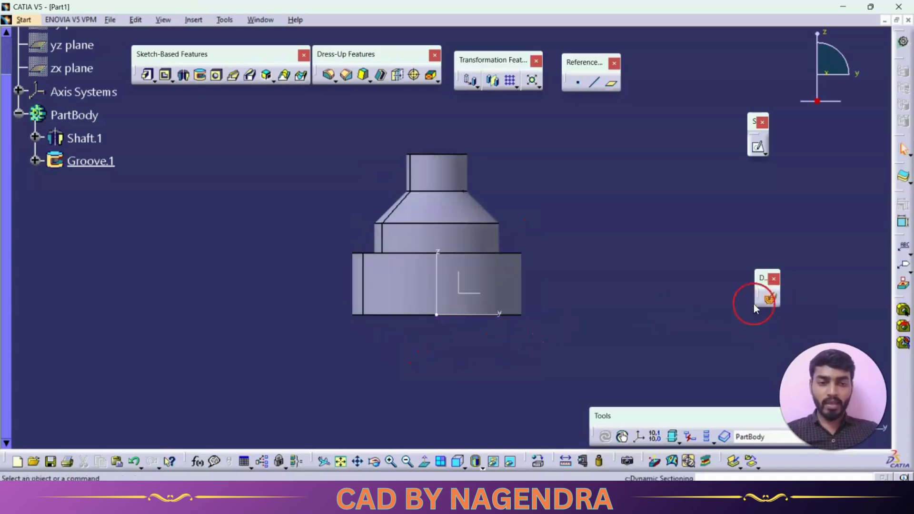
pyautogui.click(475, 463)
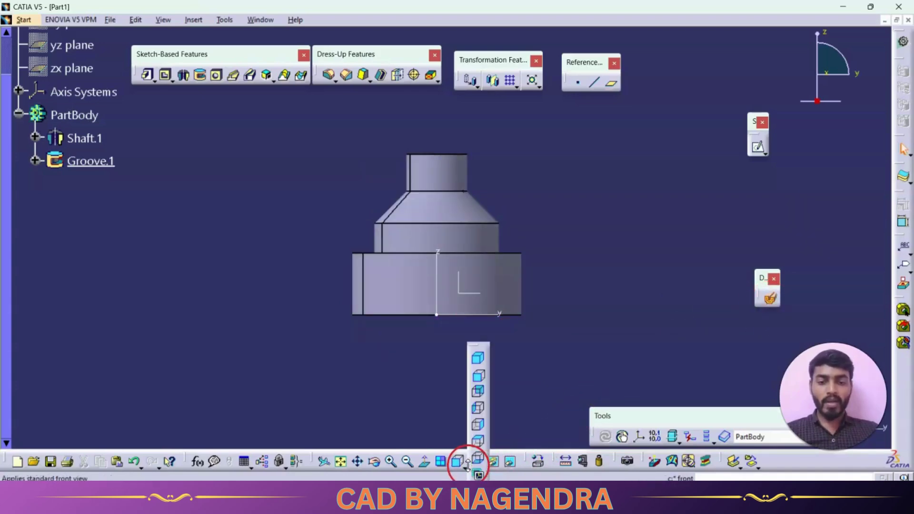
pyautogui.click(480, 362)
pyautogui.moveTo(664, 404); pyautogui.dragTo(708, 438)
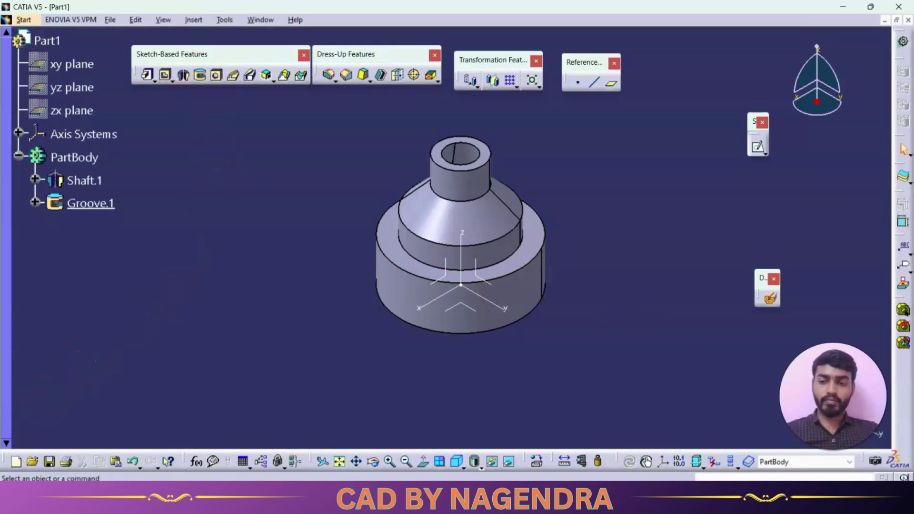
pyautogui.click(21, 504)
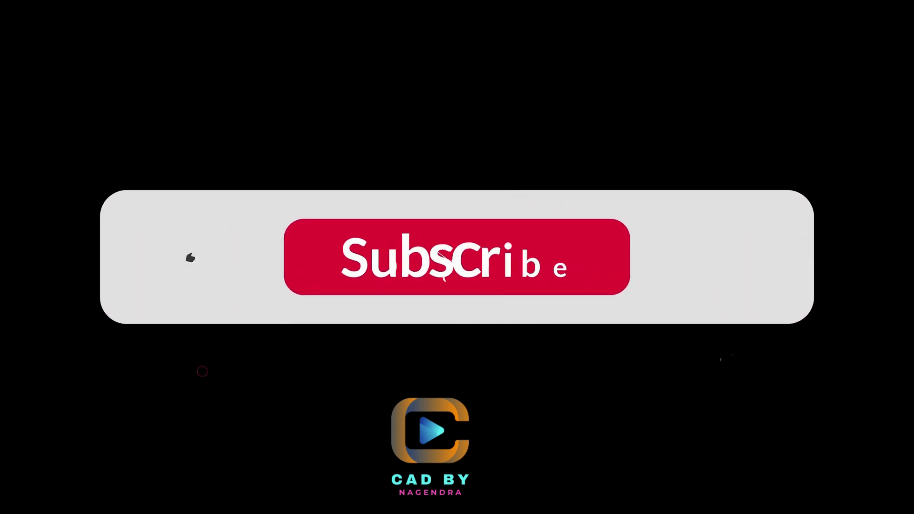